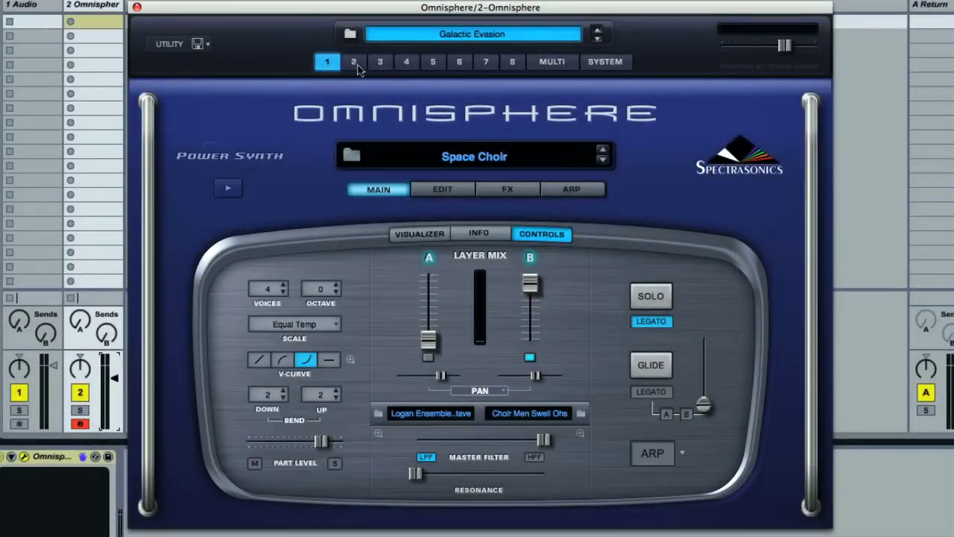
Examine the patches and settings loaded in parts 1 to 8 of the Galactic Evasion multi
click(355, 64)
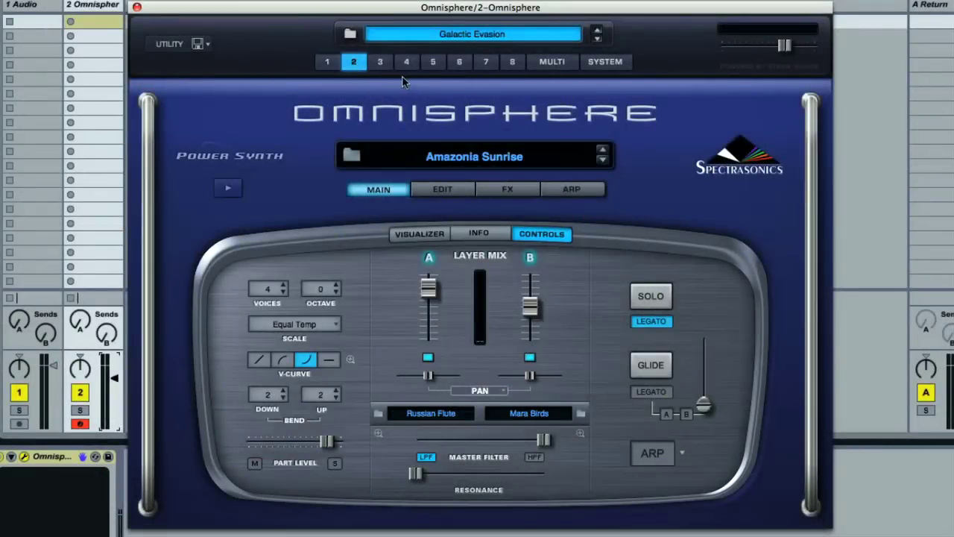
click(381, 64)
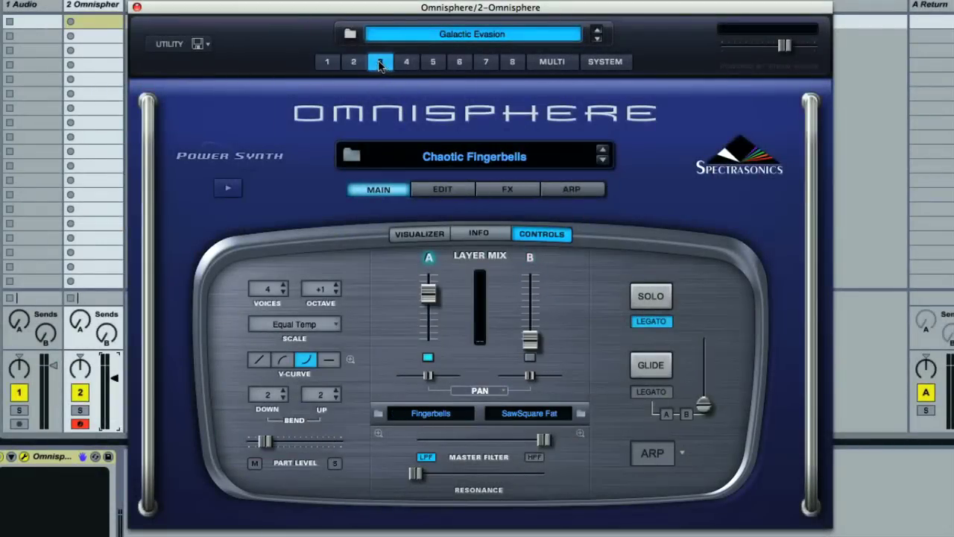
click(407, 64)
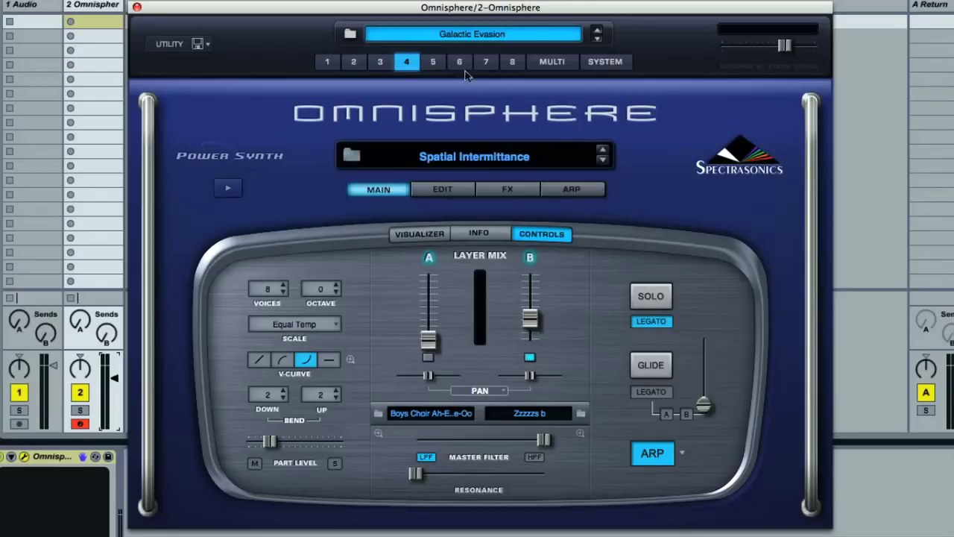
click(381, 64)
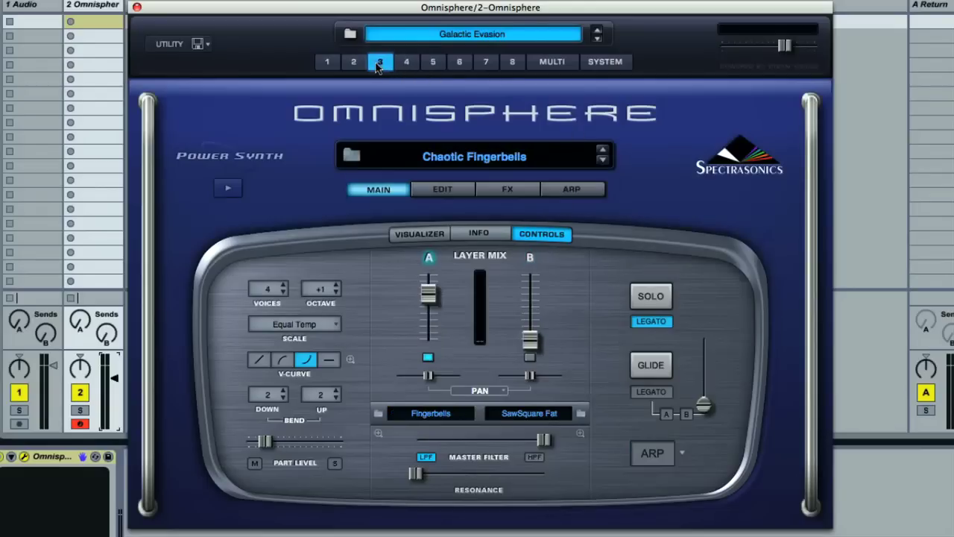
click(355, 65)
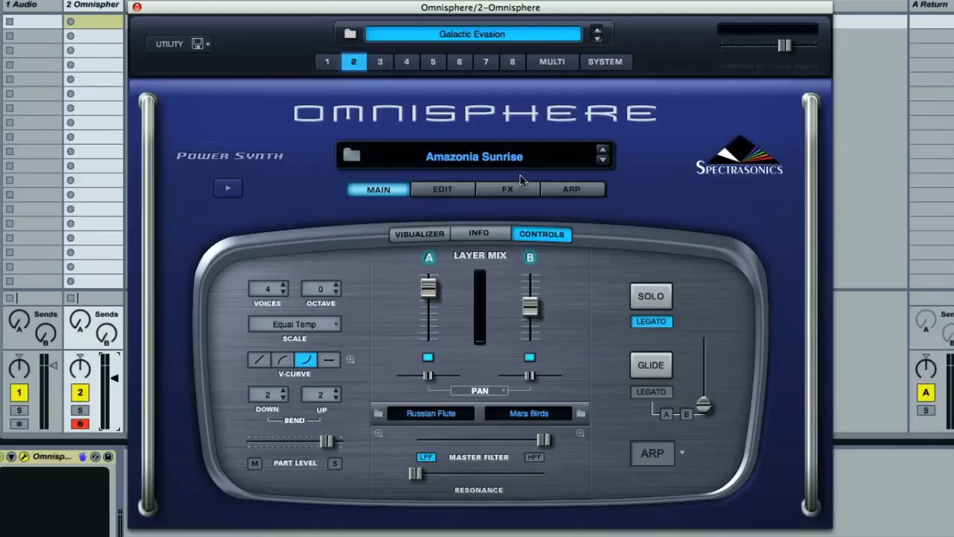
click(381, 64)
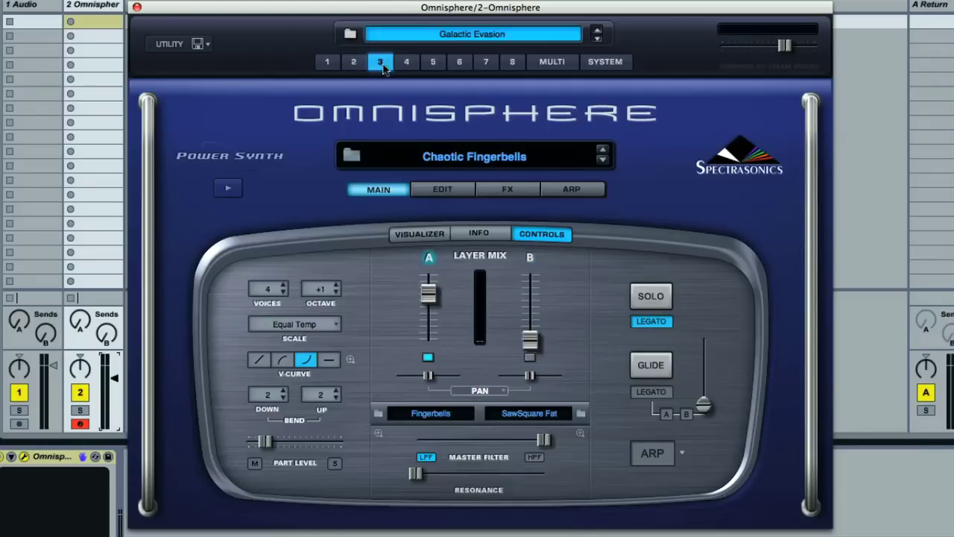
click(408, 64)
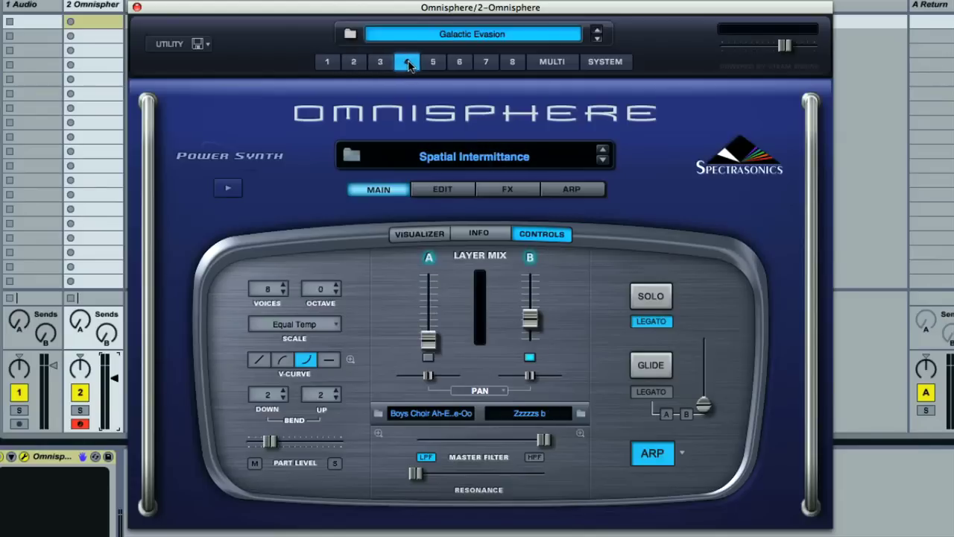
click(434, 63)
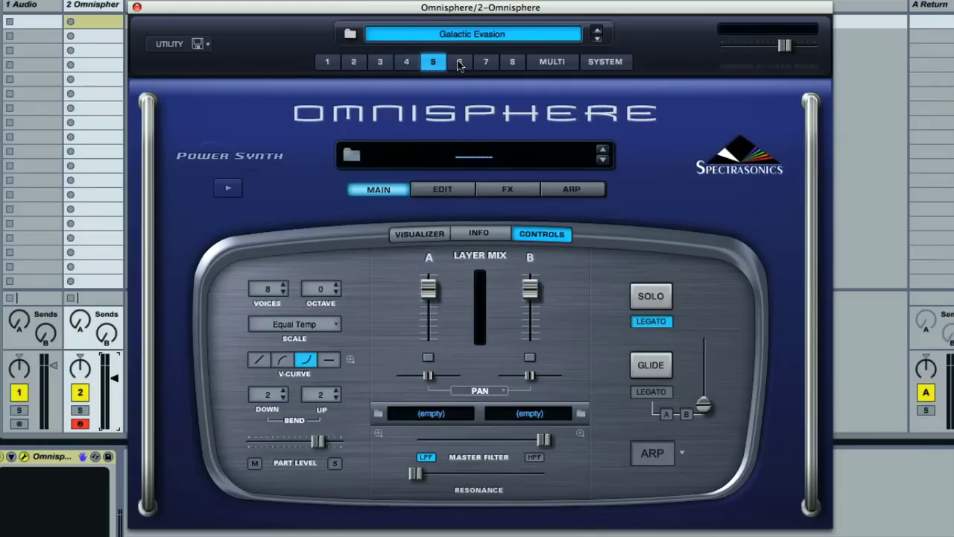
click(459, 63)
click(486, 64)
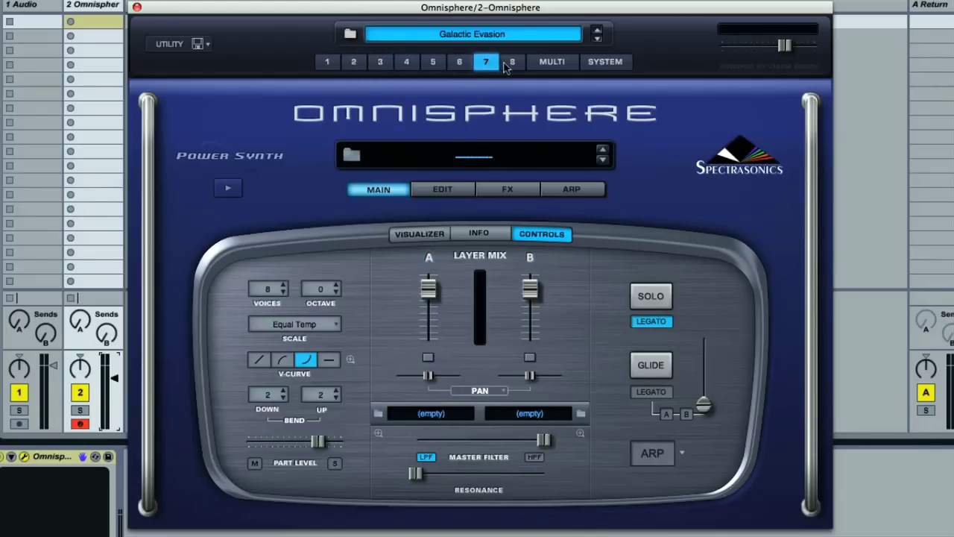
click(508, 64)
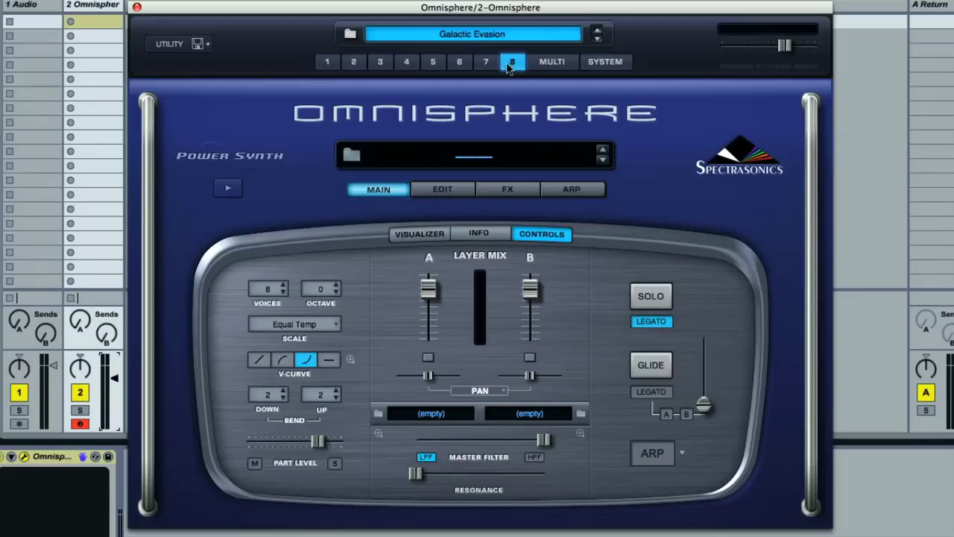
Audition Space Choir, Amazonia Sunrise and Chaotic Fingerbells by soloing each in the multi mixer, and lower the master level
click(562, 66)
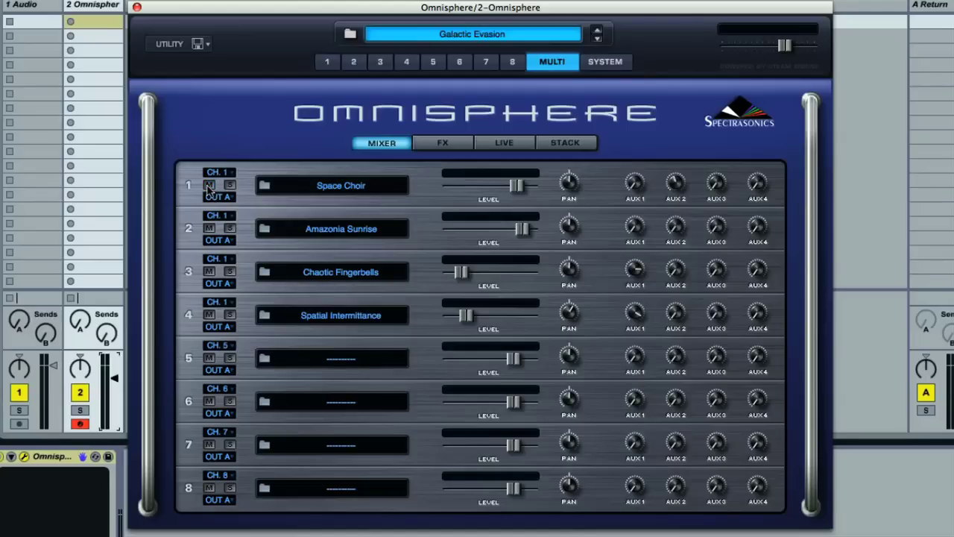
click(230, 185)
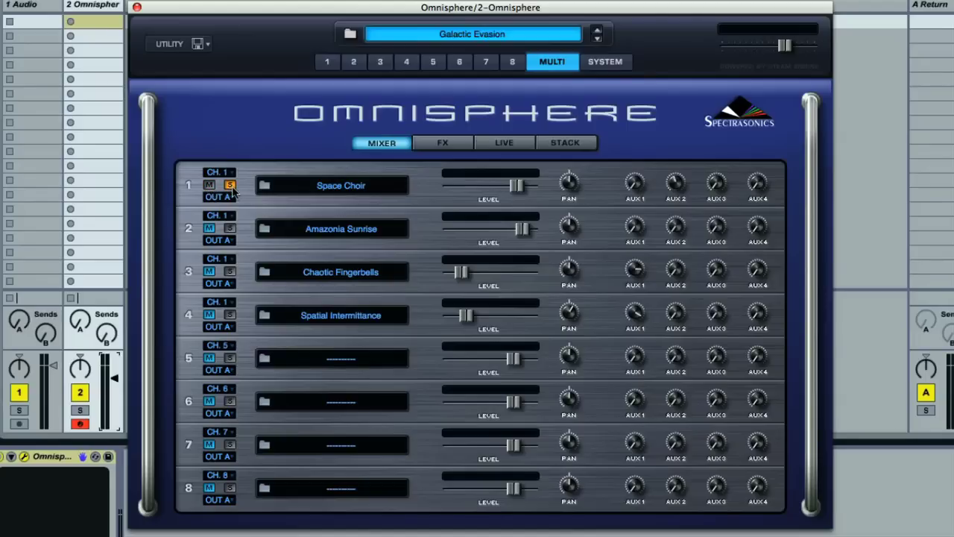
click(229, 186)
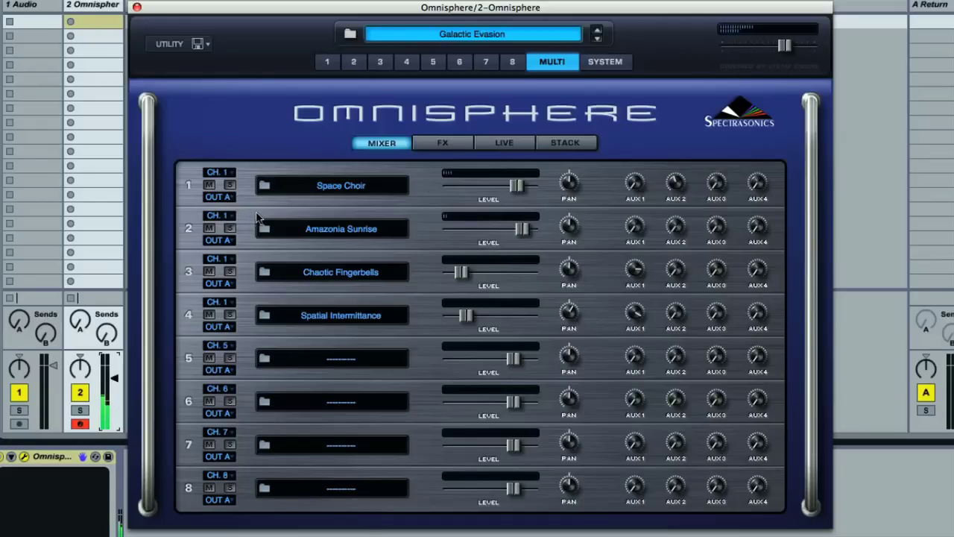
click(210, 184)
click(231, 229)
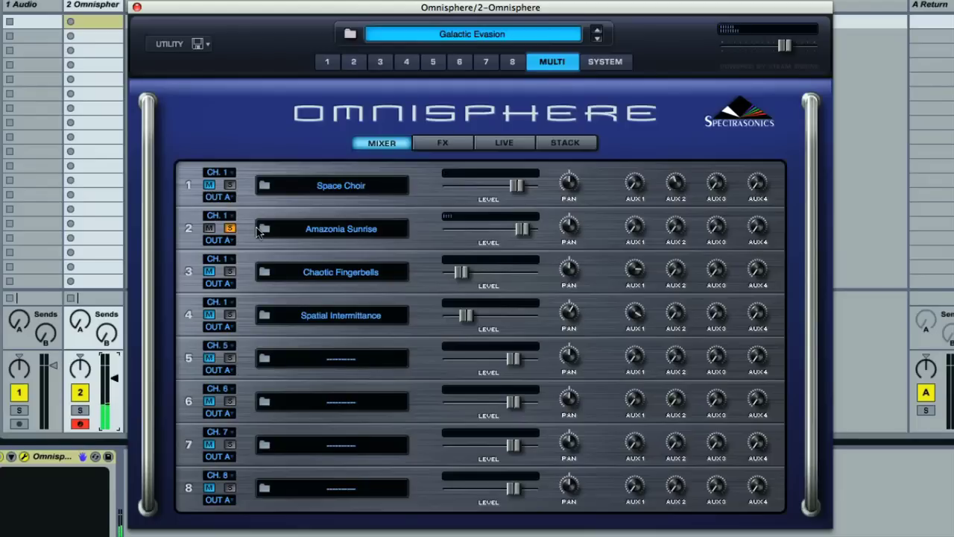
click(234, 272)
drag(784, 45, 758, 46)
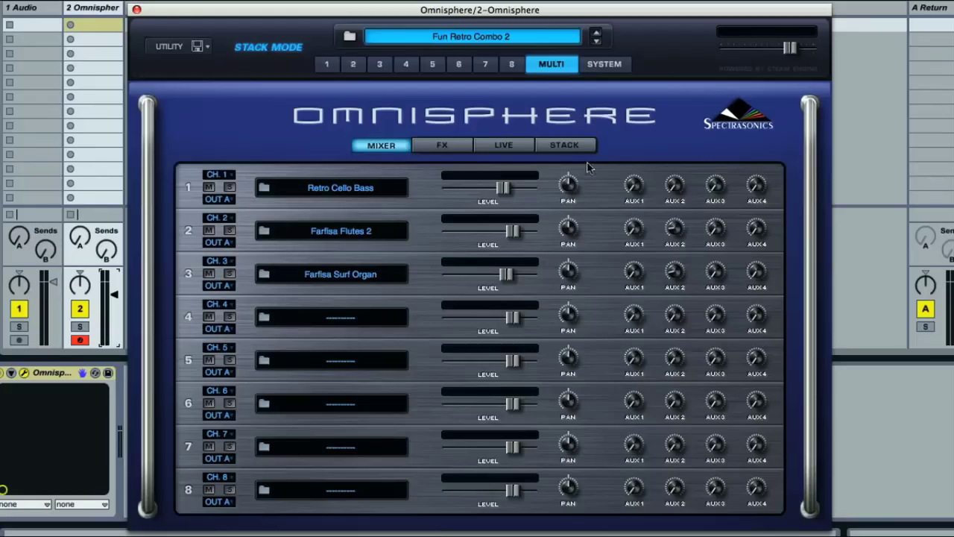
Show the note-range layout of Fun Retro Combo 2 in Stack Mode and play test notes
click(568, 148)
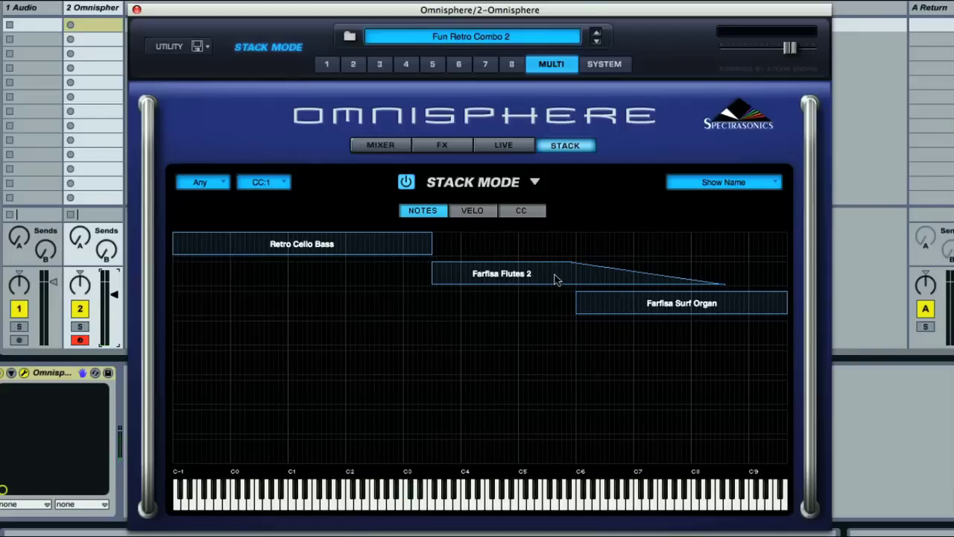
key(k)
key(x)
key(x)
key(k)
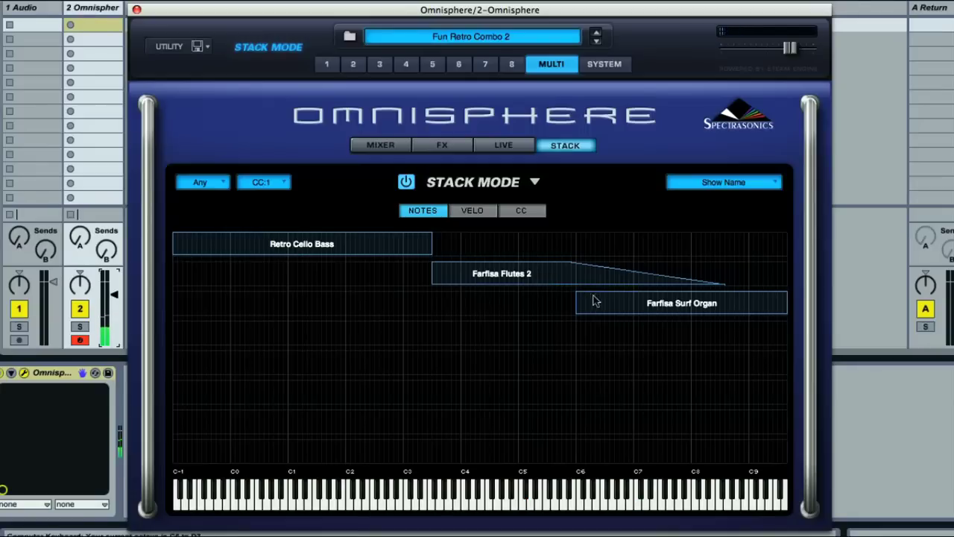
Overlap the three stack zones by shifting Farfisa Flutes 2 and Farfisa Surf Organ lower and Retro Cello Bass higher on the keyboard
drag(555, 268, 449, 269)
drag(668, 306, 419, 309)
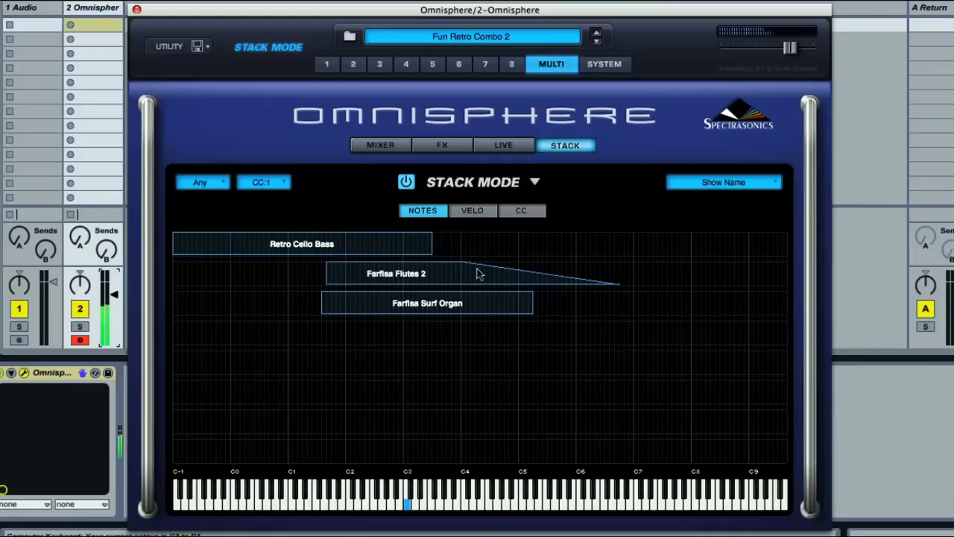
drag(396, 245, 459, 247)
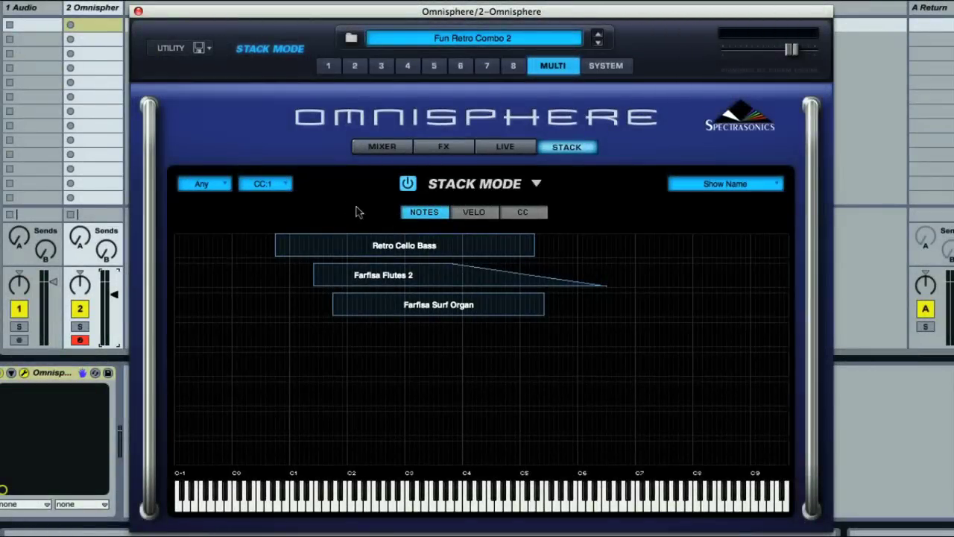
Return to the mixer and load the Halfway House Funk Split and Grandma's Music Box multis from the multi browser
click(390, 150)
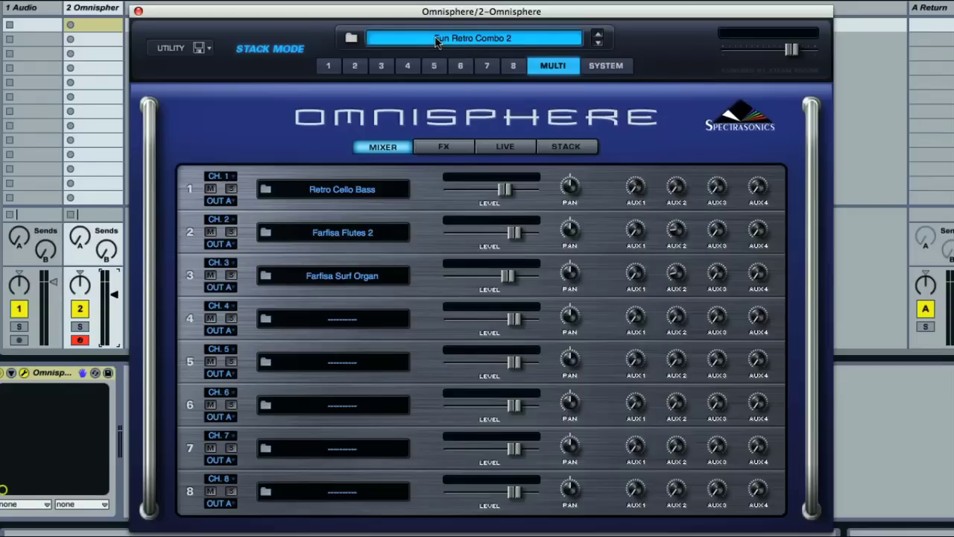
click(476, 41)
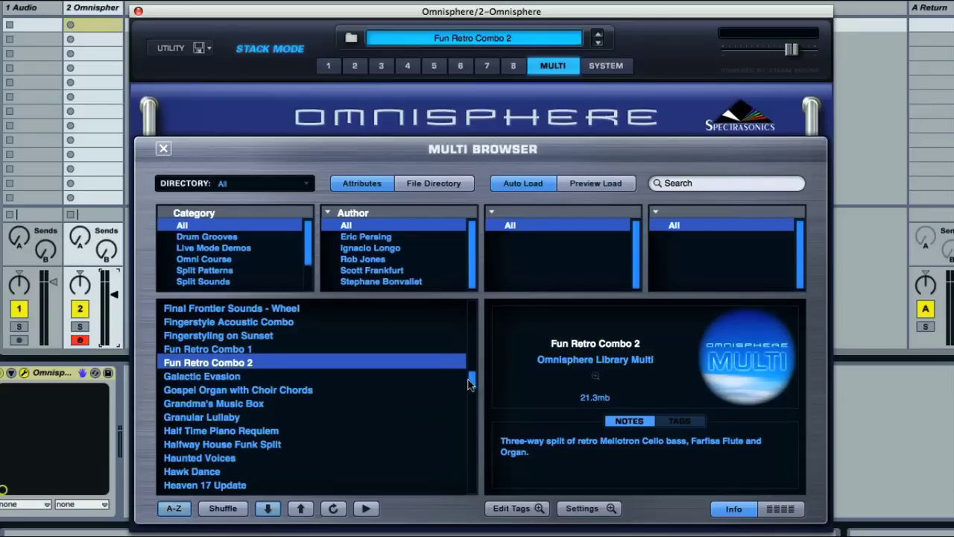
mouse_move(472, 383)
mouse_down()
mouse_move(473, 449)
mouse_move(474, 383)
mouse_up()
click(275, 444)
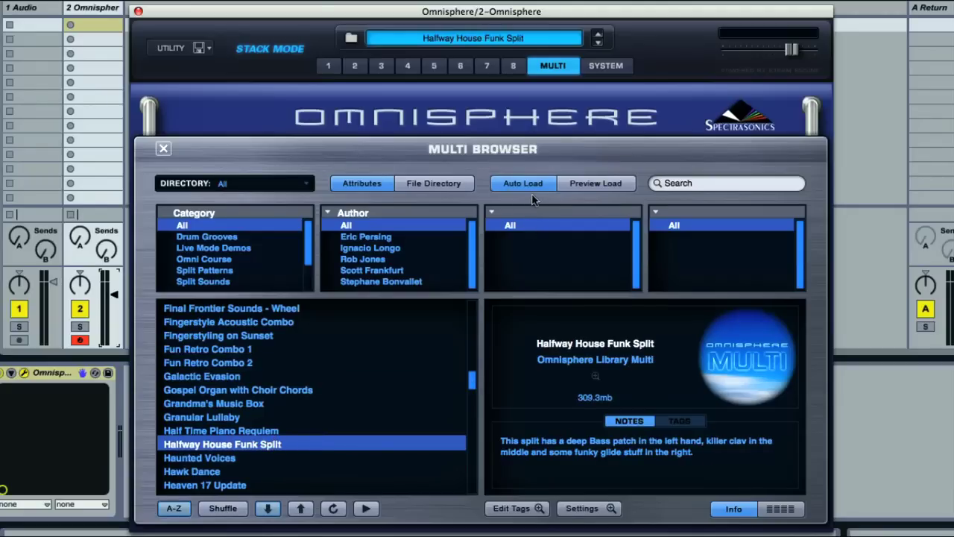
click(360, 406)
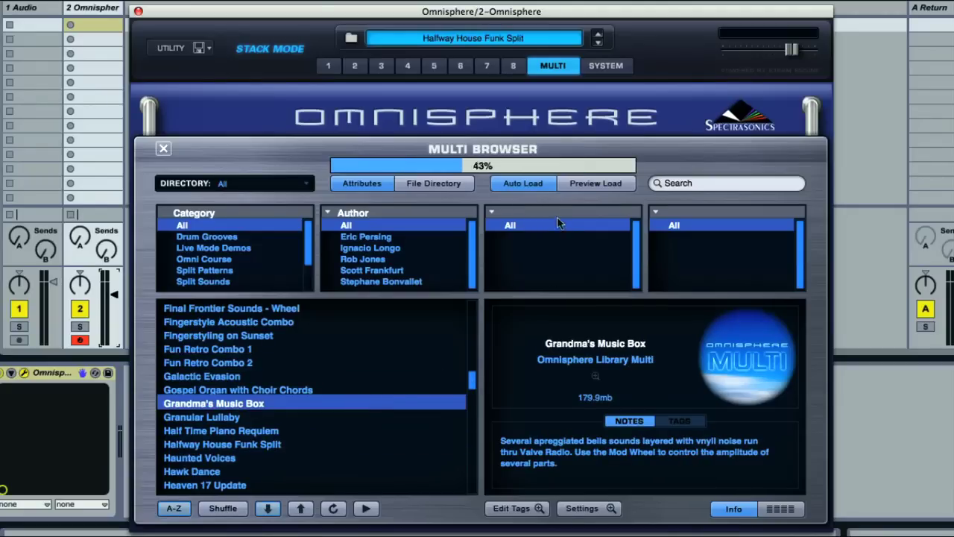
Switch the multi browser to Preview Load and browse the Stacked Patterns and Split Sounds categories
click(590, 182)
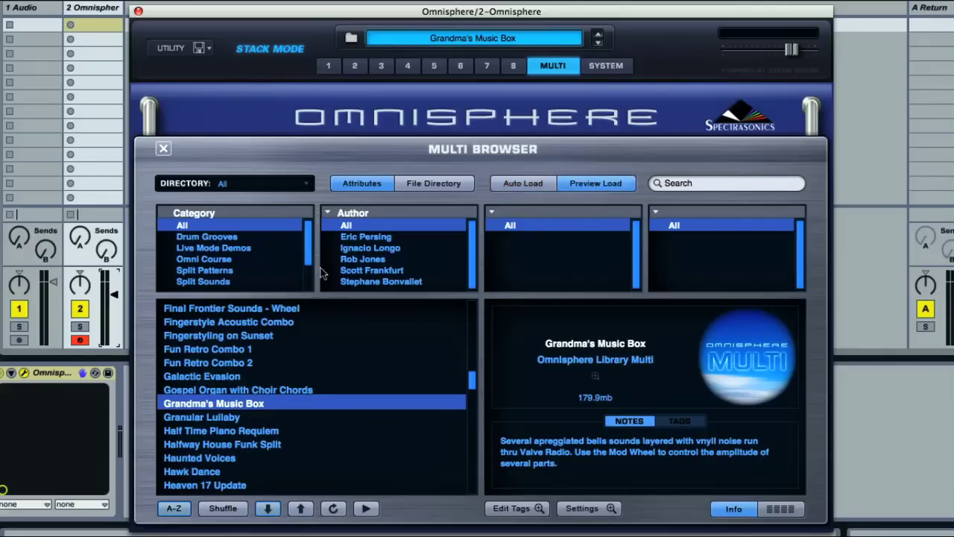
scroll(309, 264, down, 1)
scroll(309, 264, down, 1)
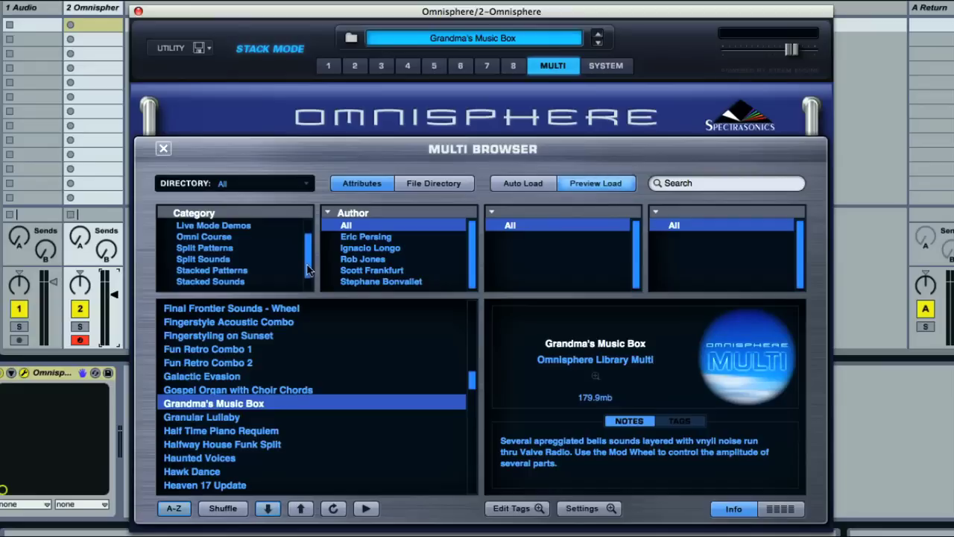
click(248, 272)
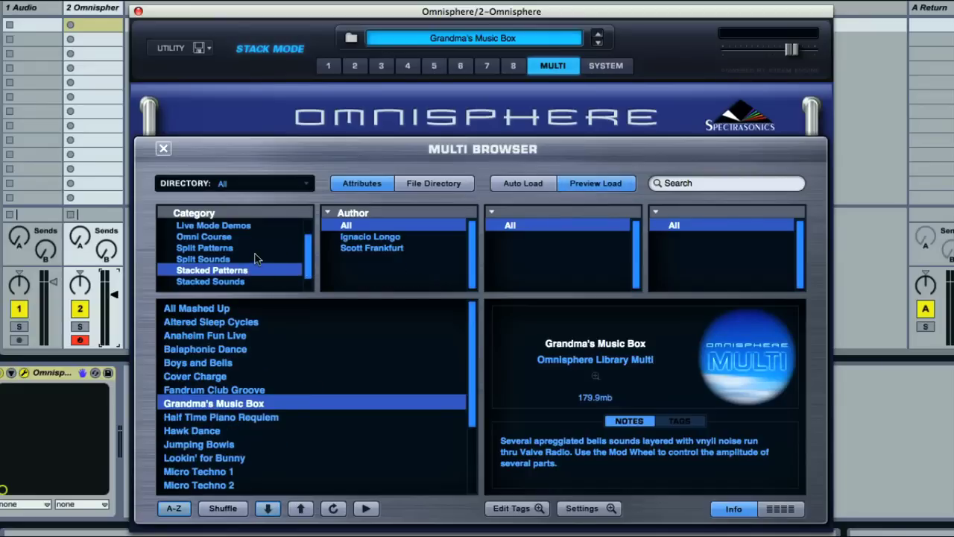
click(256, 259)
mouse_move(471, 335)
mouse_down()
mouse_move(469, 371)
mouse_move(471, 320)
mouse_up()
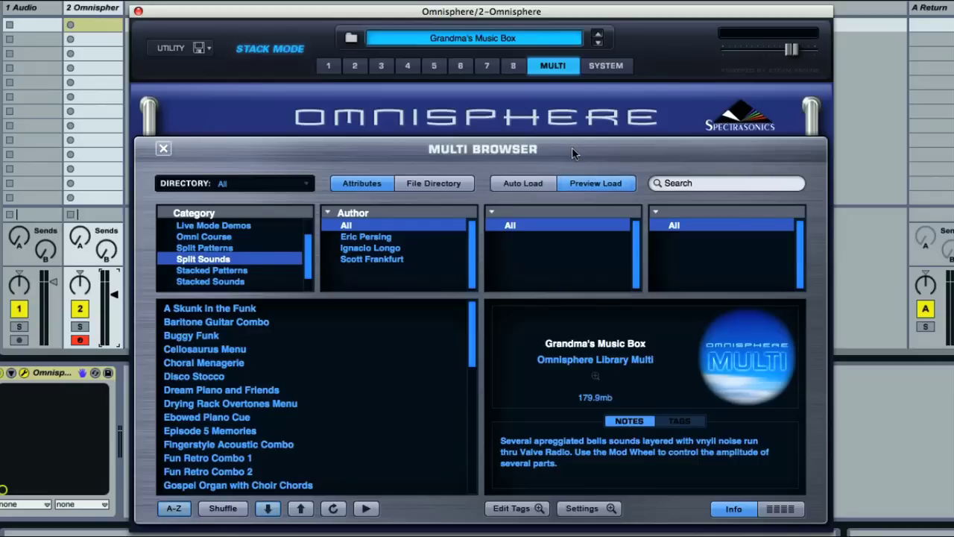
Clear the current multi to the default one and close the multi browser
right_click(459, 43)
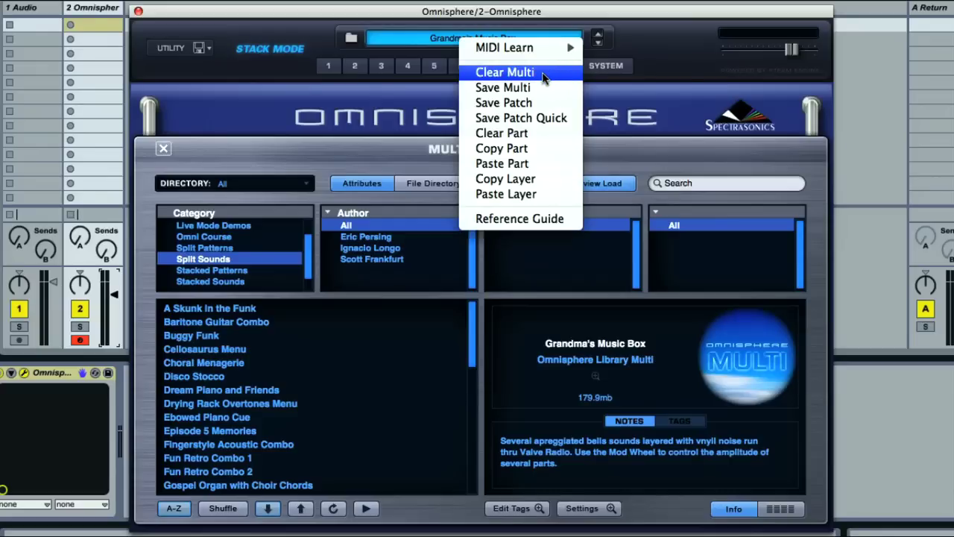
click(542, 74)
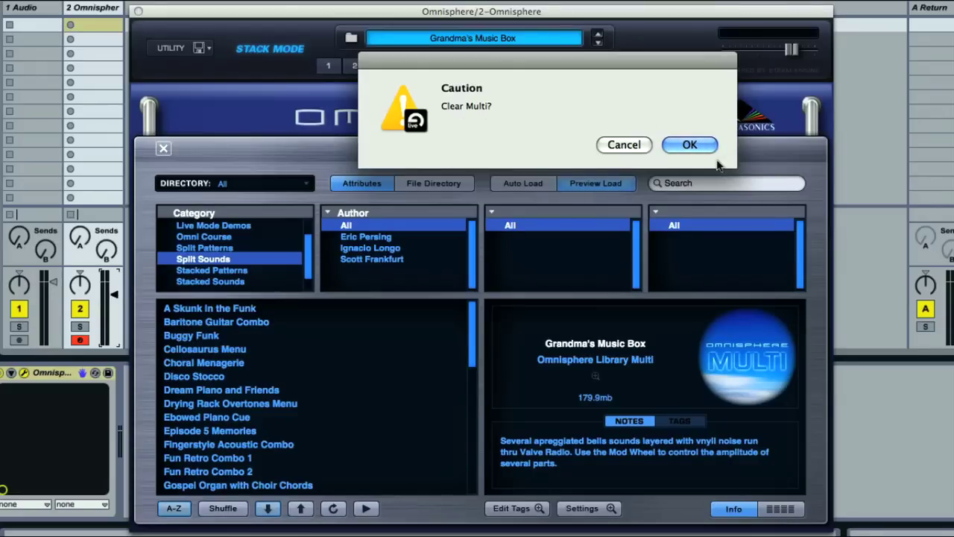
click(686, 146)
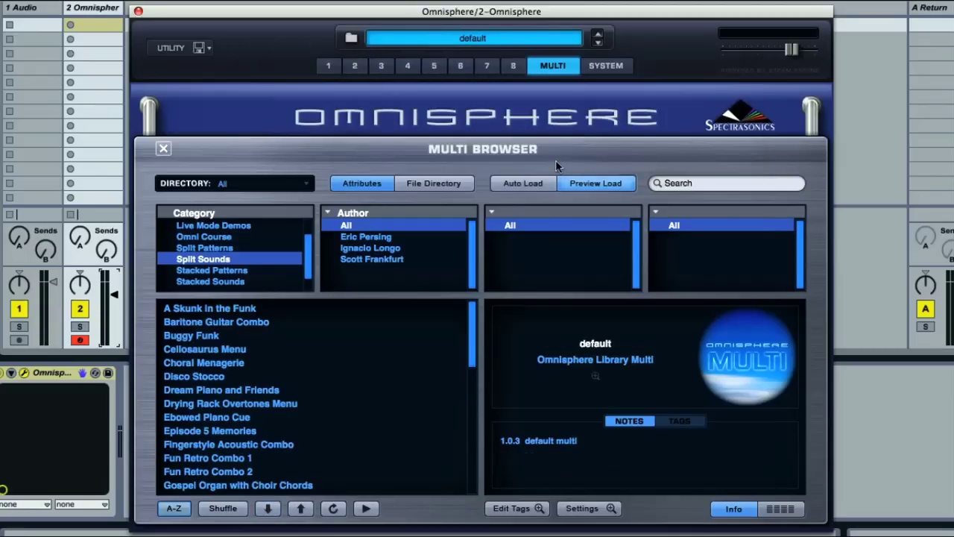
click(163, 148)
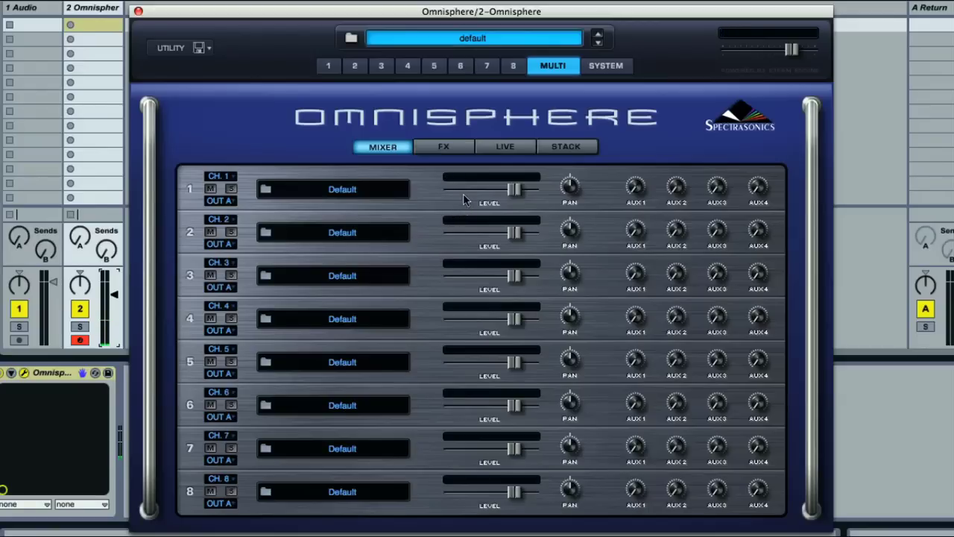
Open the patch browser for part 1 and filter it to Synth Bass, Edgy Underground and Old School
click(328, 67)
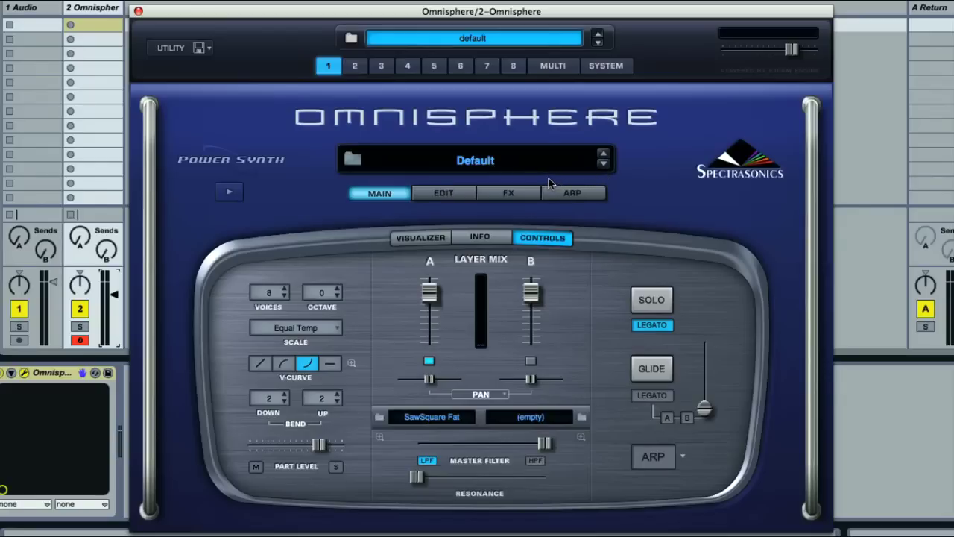
click(474, 163)
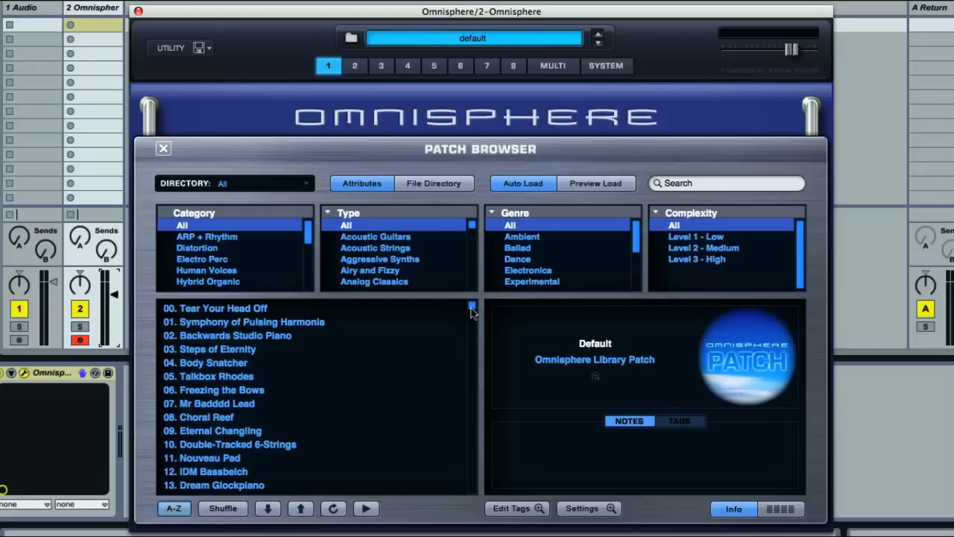
mouse_move(471, 309)
mouse_down()
mouse_move(459, 419)
mouse_move(469, 305)
mouse_up()
drag(308, 243, 310, 272)
click(240, 281)
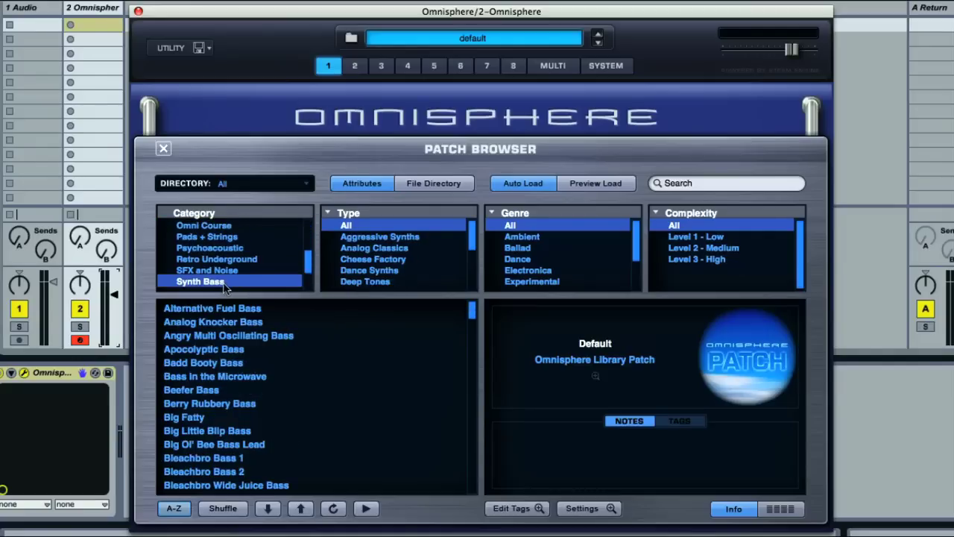
drag(474, 253, 474, 262)
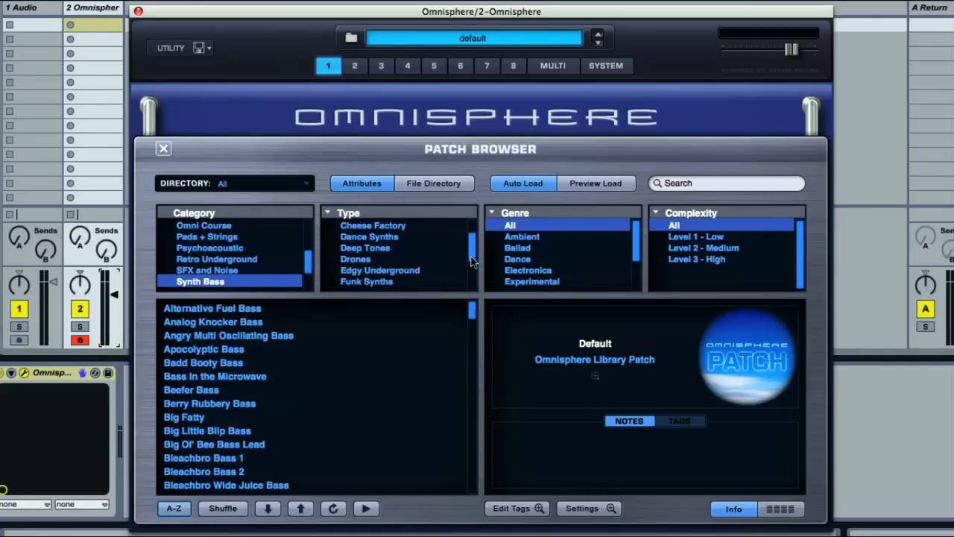
click(406, 272)
drag(634, 256, 638, 280)
click(541, 272)
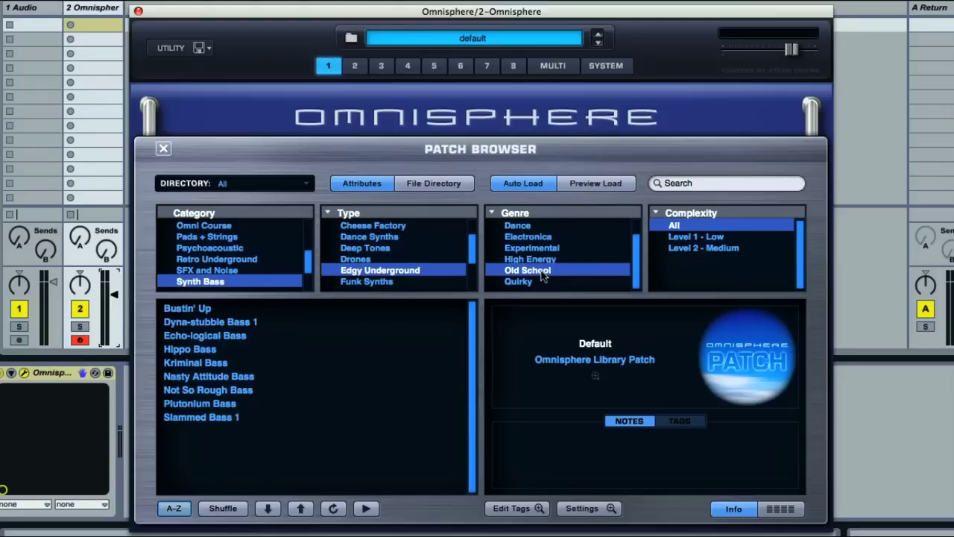
Switch the browser to Preview Load, audition Echo-logical Bass and Hippo Bass, and choose Kriminal Bass for part 1
click(605, 182)
click(241, 336)
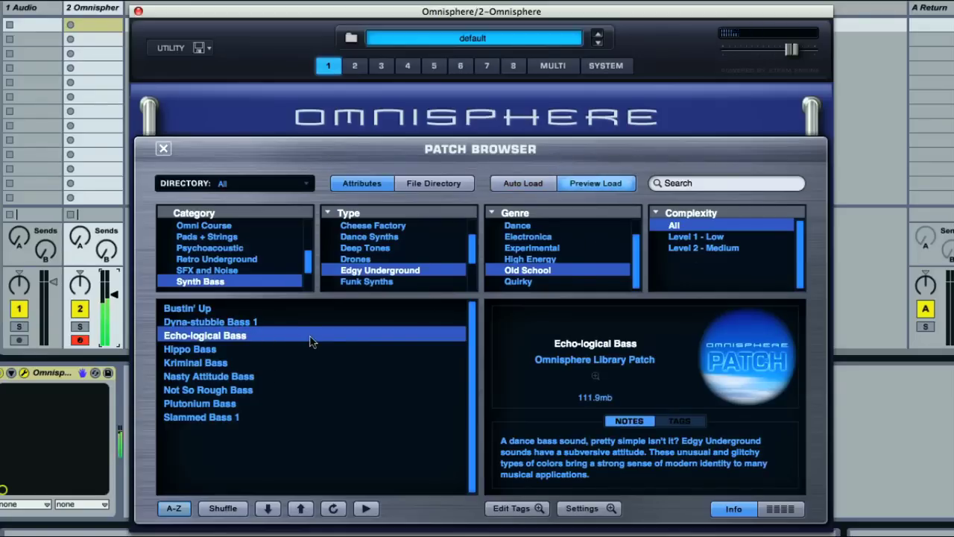
click(223, 351)
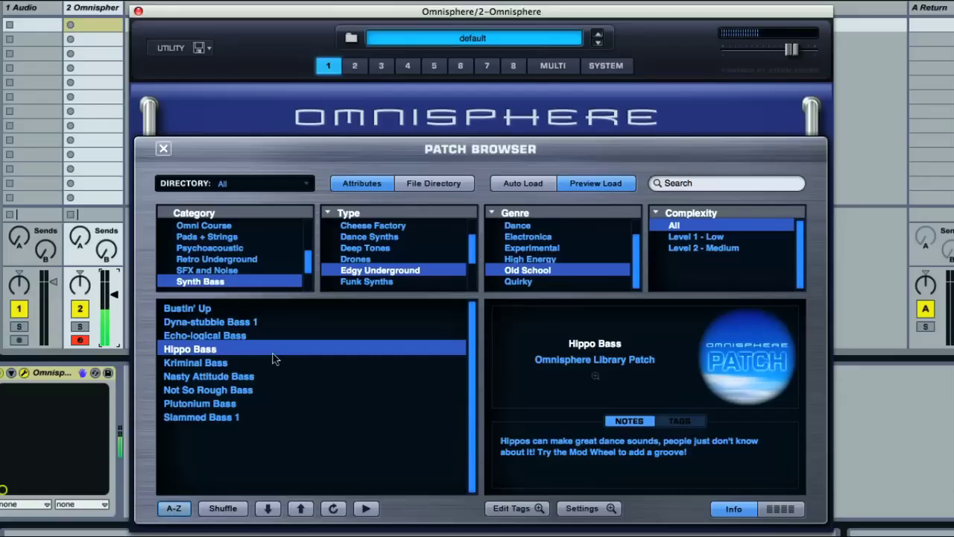
click(235, 364)
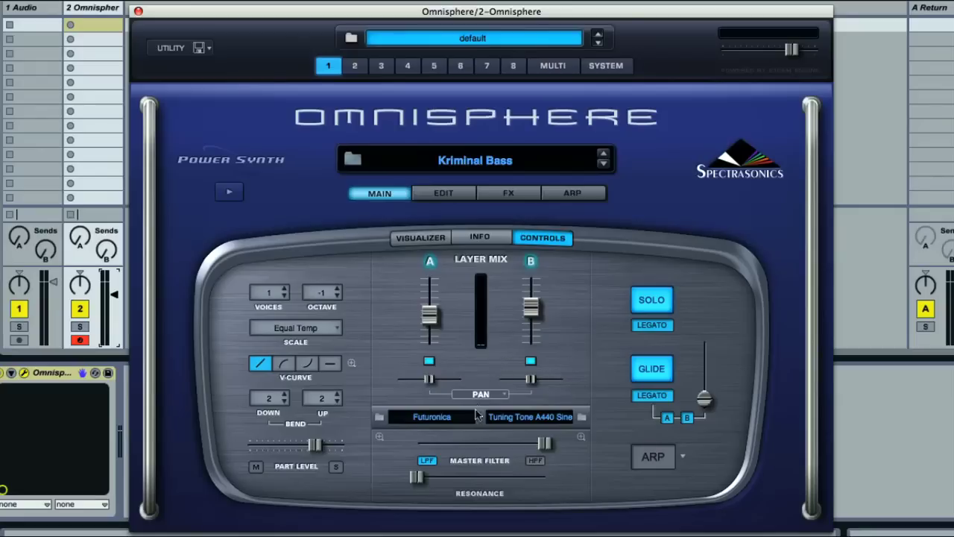
Lower part 1's level on its main page, and raise it back to about -0.9 dB in the multi mixer
drag(315, 445, 262, 445)
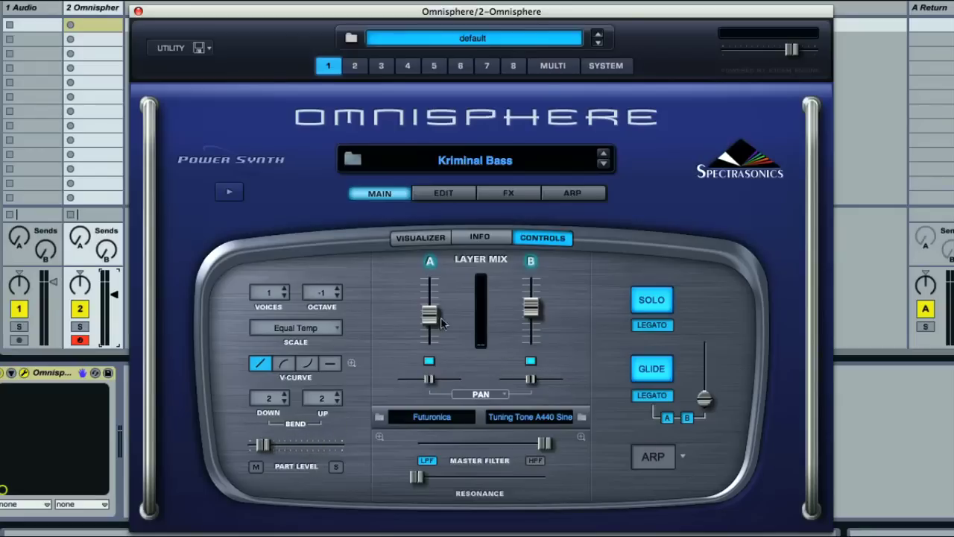
click(559, 69)
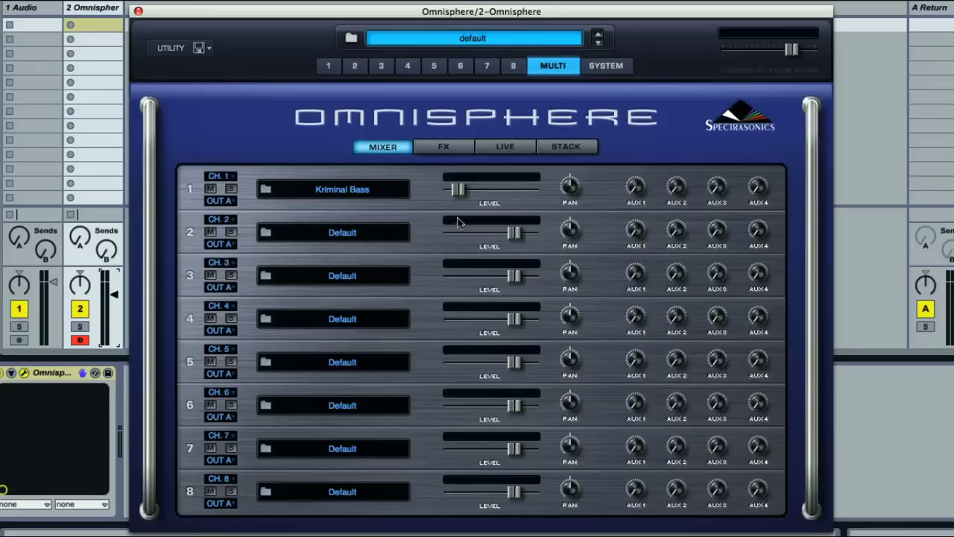
drag(459, 191, 513, 191)
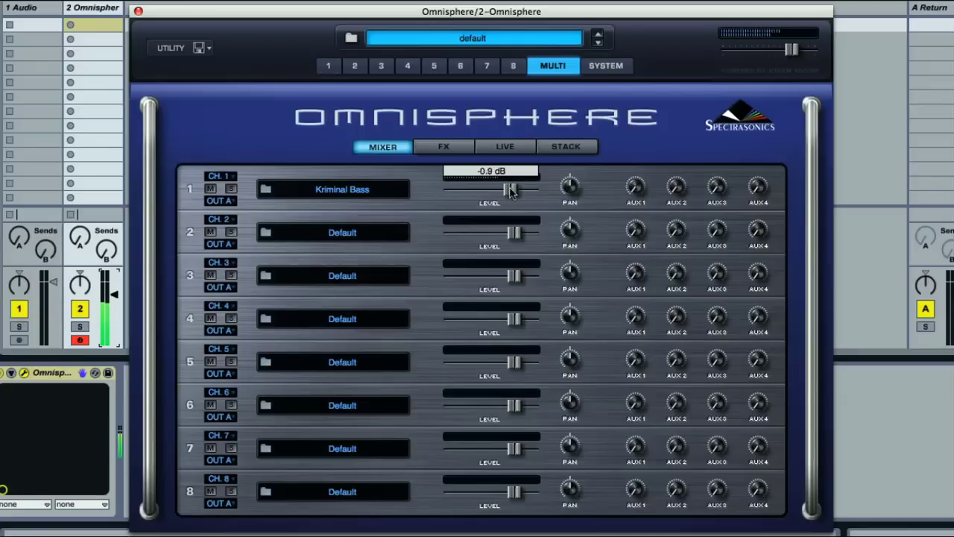
Examine the soundsource details of layer A (Futuronica) and layer B (Tuning Tone A440 Sine) in part 1
click(334, 69)
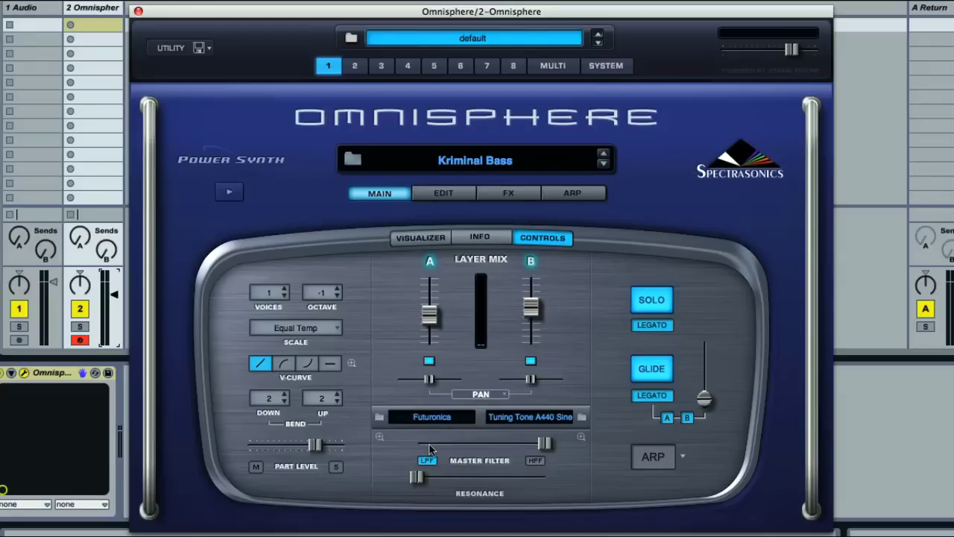
click(378, 438)
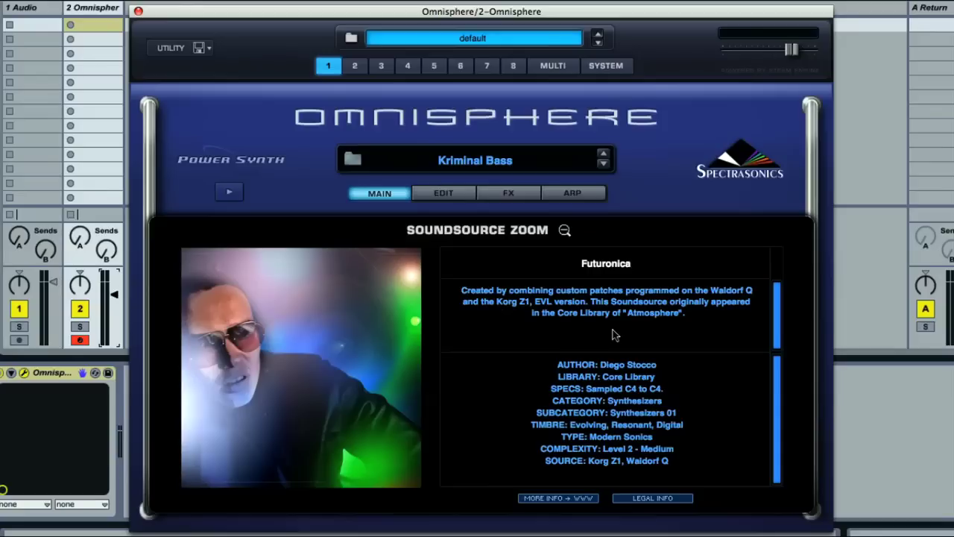
click(564, 232)
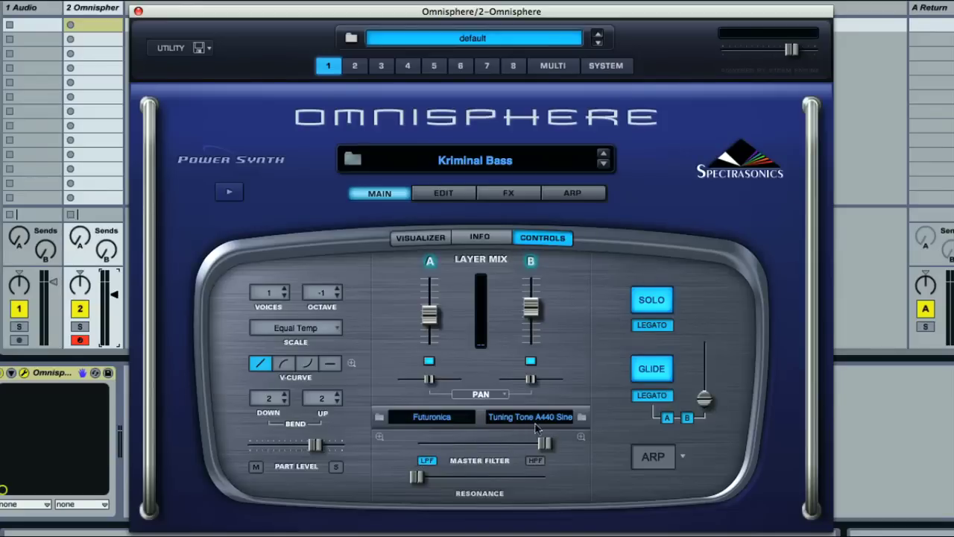
click(580, 440)
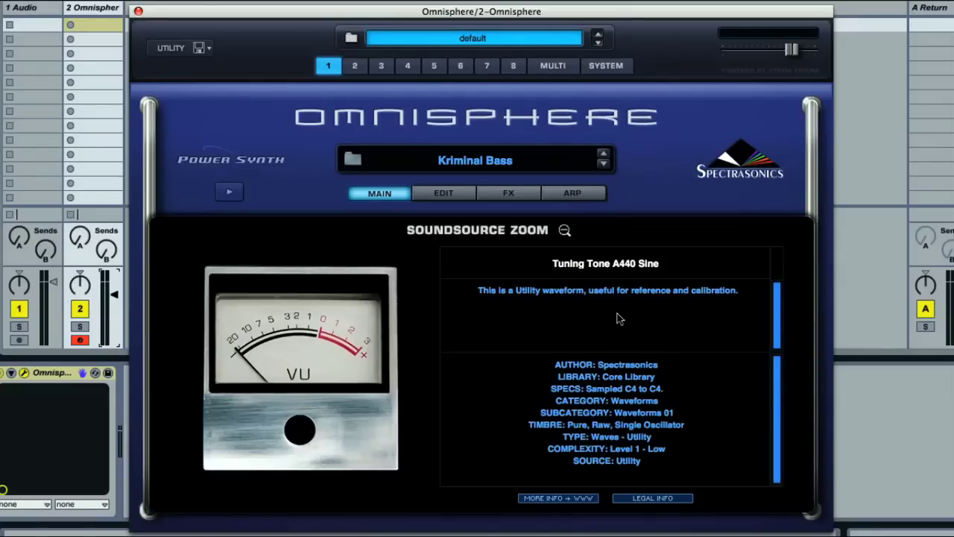
click(565, 232)
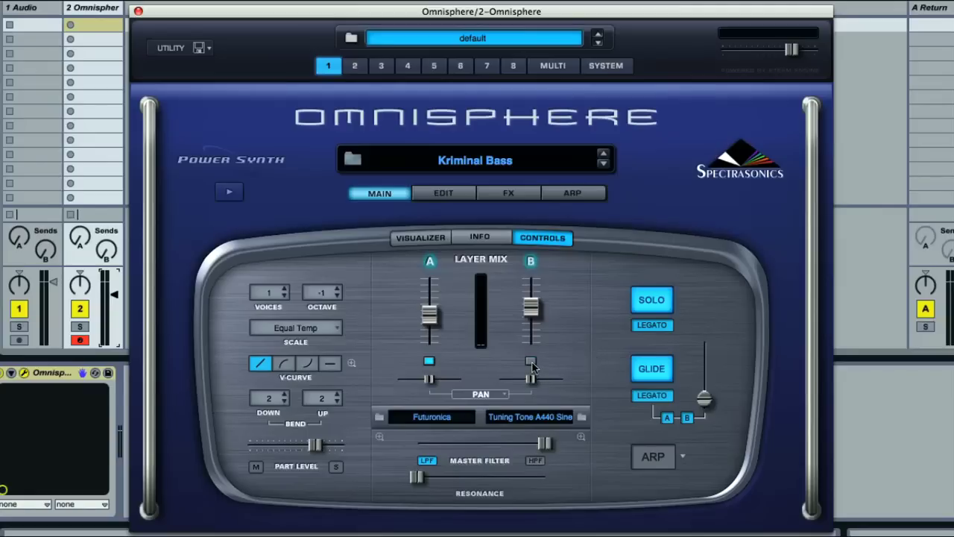
Raise layer A slightly in the layer mix, and switch layers A and B off and on again to compare them
drag(429, 316, 430, 311)
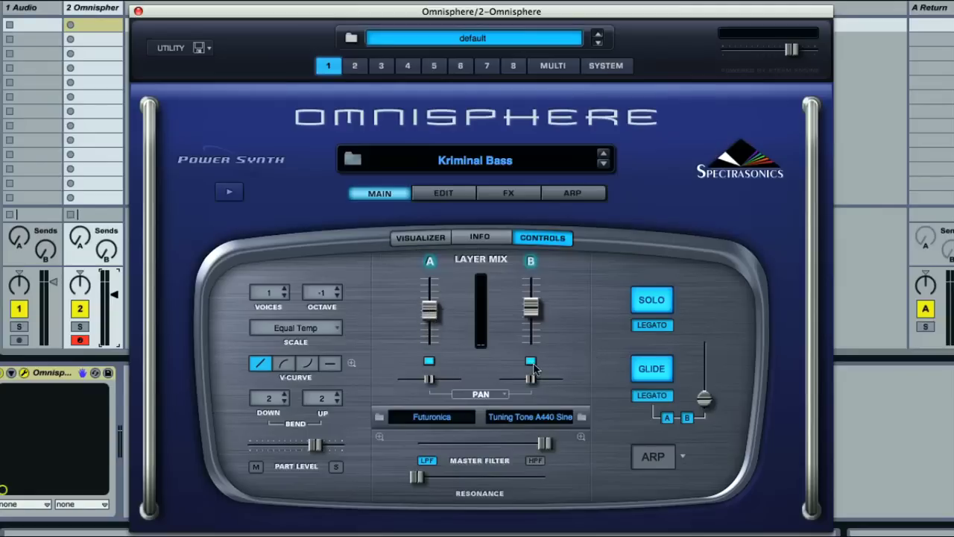
click(530, 361)
click(429, 360)
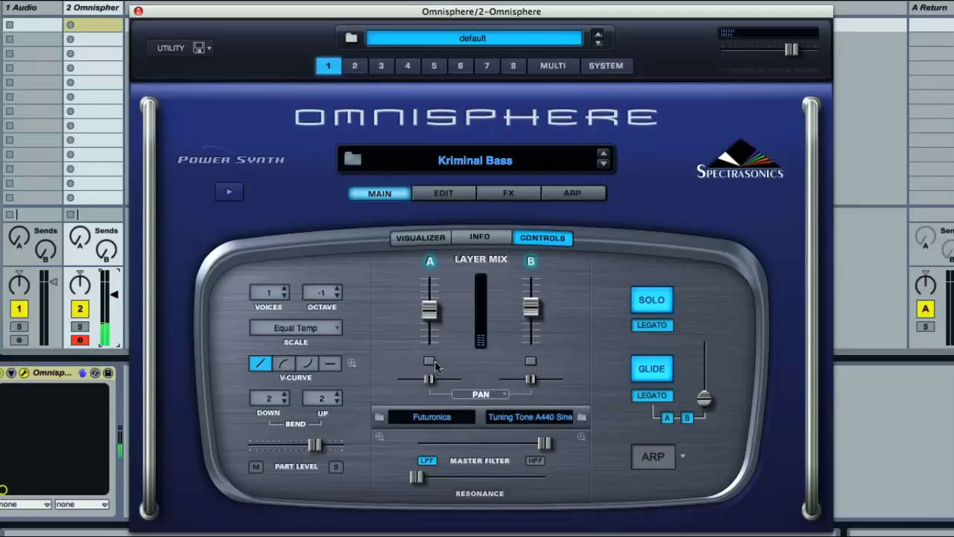
click(531, 361)
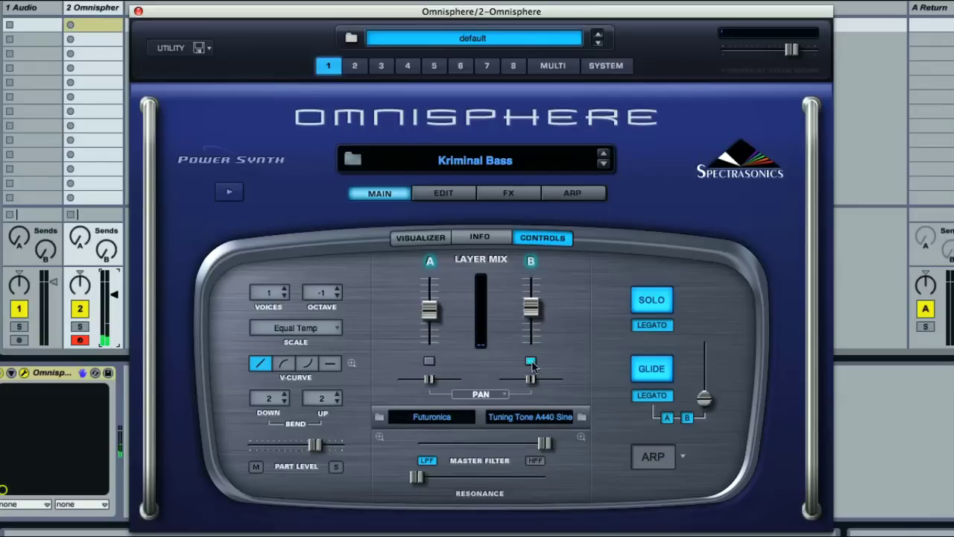
click(429, 362)
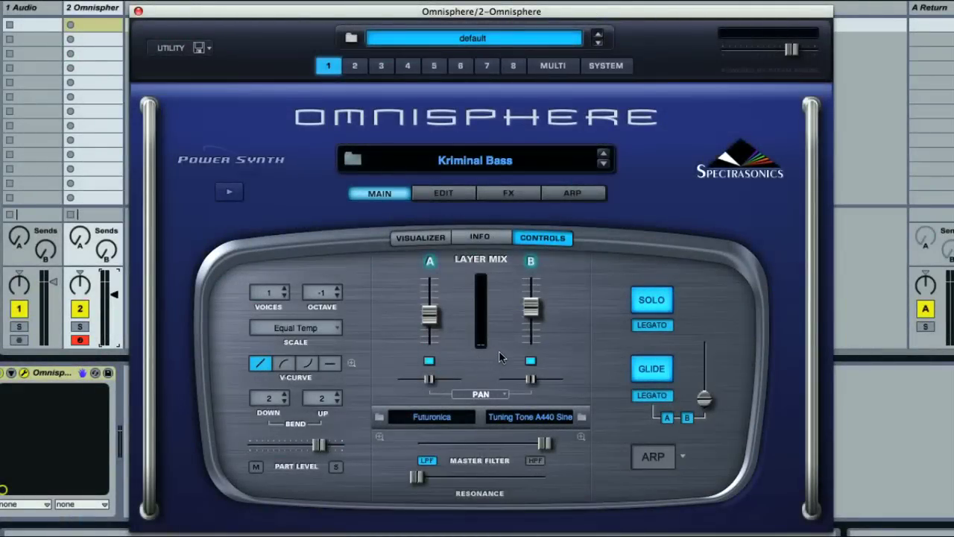
View the patch info for Kriminal Bass, load the next patch, Nasty Attitude Bass, and return to its controls
click(485, 244)
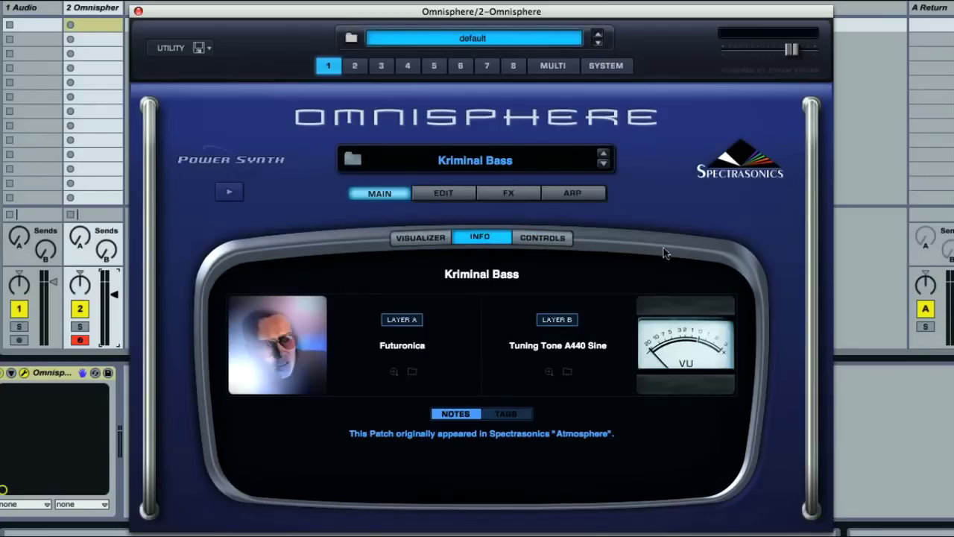
click(603, 164)
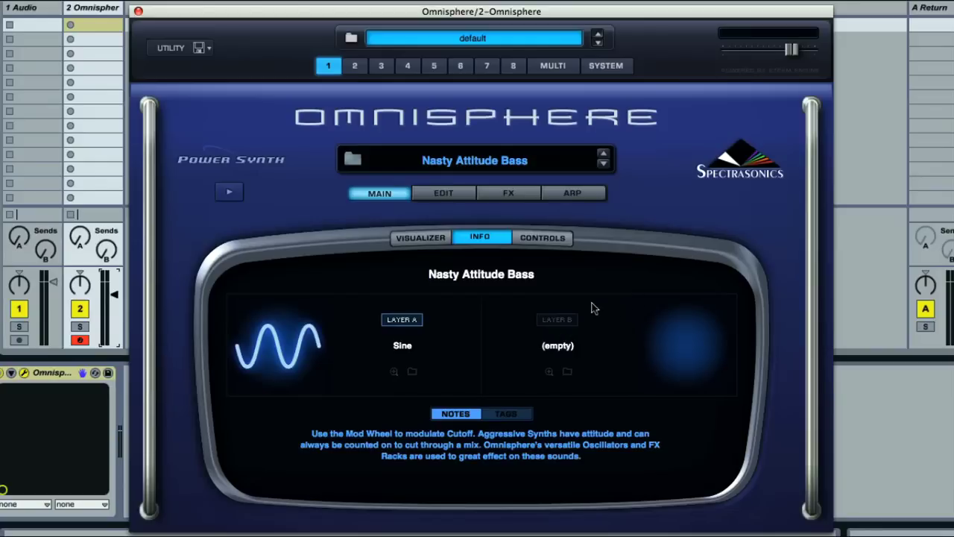
click(544, 239)
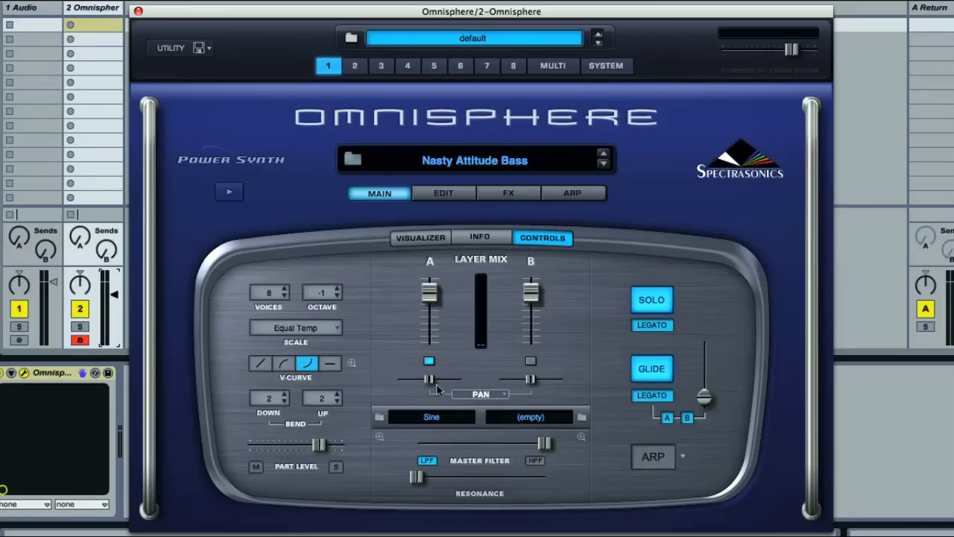
Pan layer A fully left and fully right, resetting it to centre each time
drag(428, 381, 396, 380)
super+click(395, 382)
drag(429, 380, 475, 387)
super+click(461, 380)
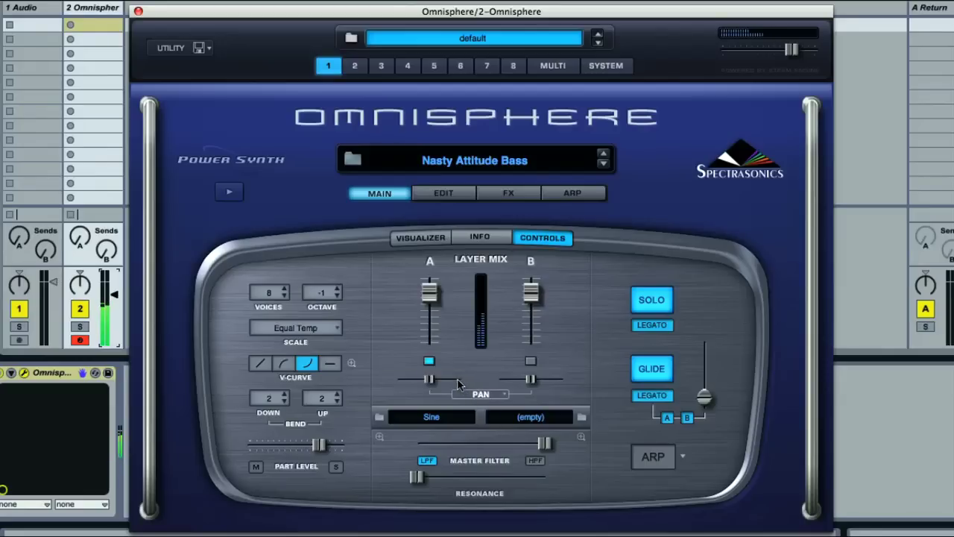
click(319, 445)
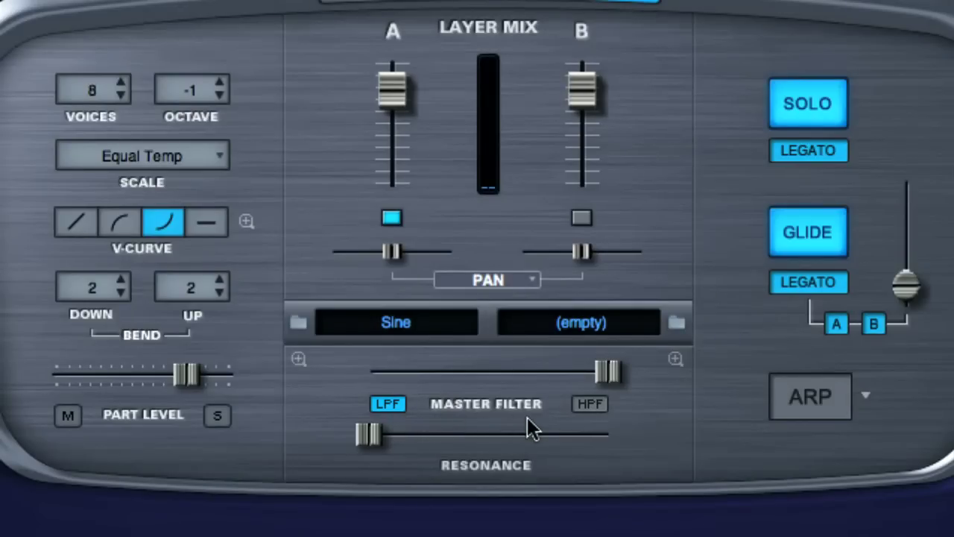
Try the master filter as HPF and return it to LPF twice, and toggle Solo mode off and on
click(589, 406)
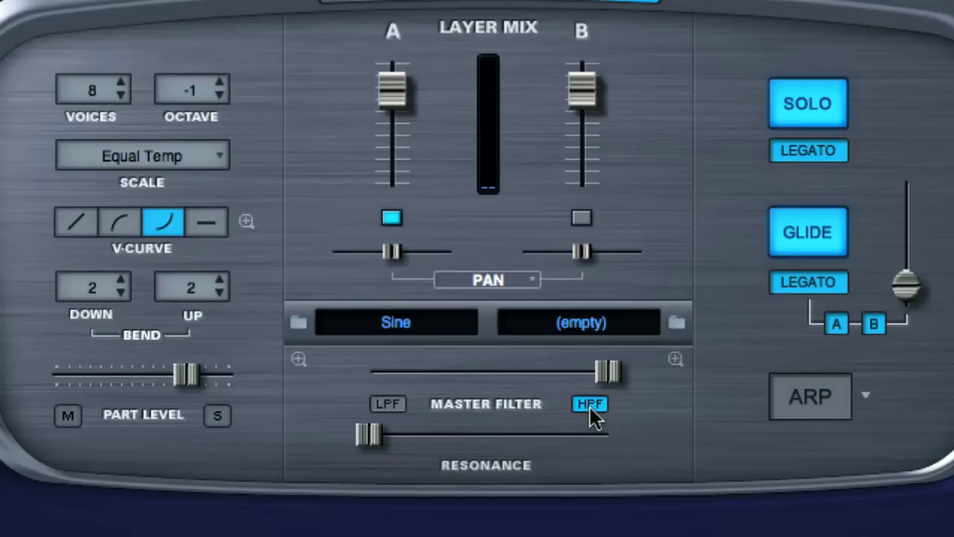
click(388, 404)
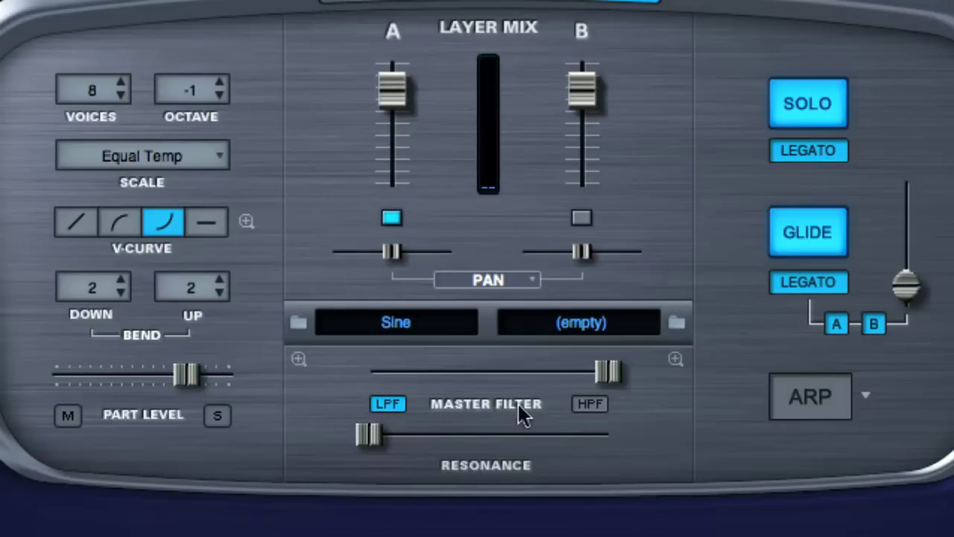
mouse_move(609, 371)
mouse_down()
mouse_move(366, 377)
mouse_move(603, 369)
mouse_up()
click(592, 406)
click(397, 403)
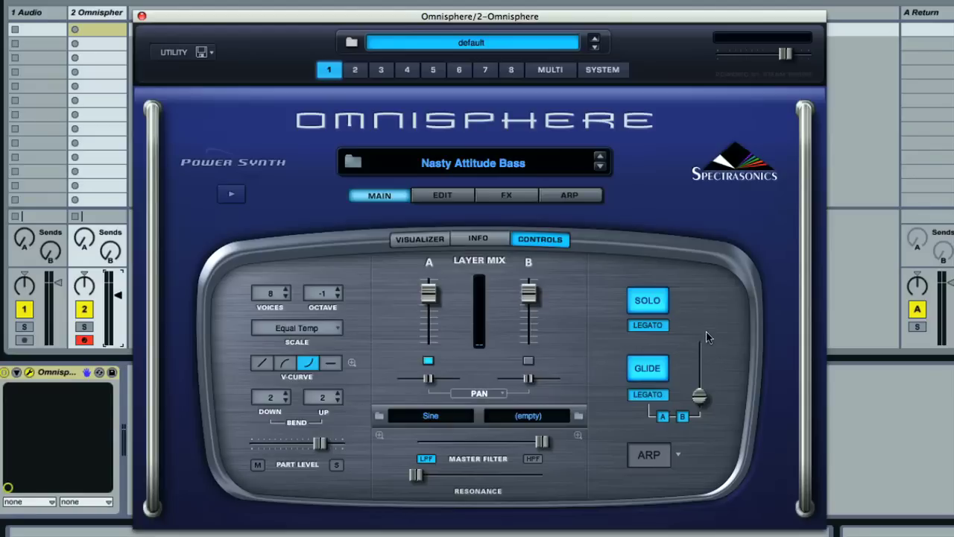
click(661, 311)
click(660, 312)
Open the synth editing page for Nasty Attitude Bass and compare the settings of layers B and A
click(442, 197)
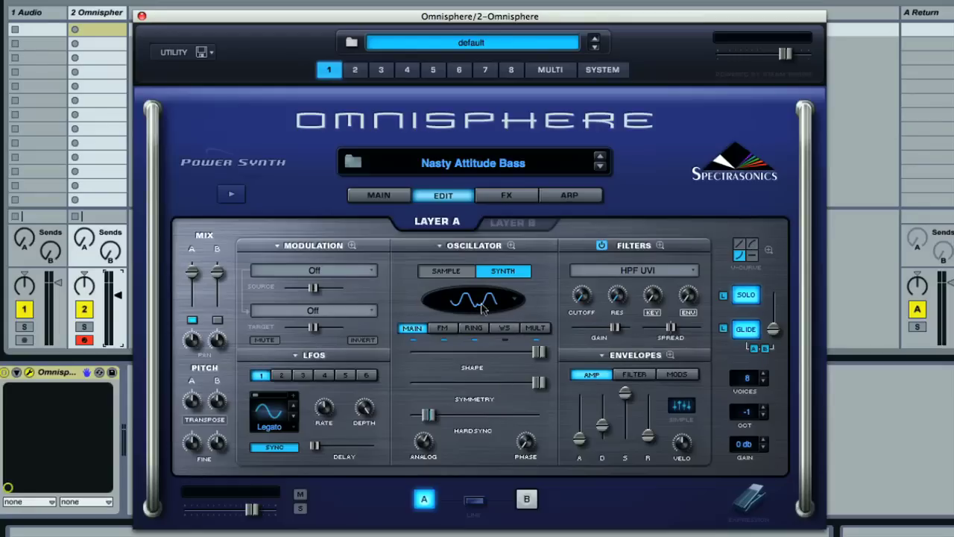
click(513, 225)
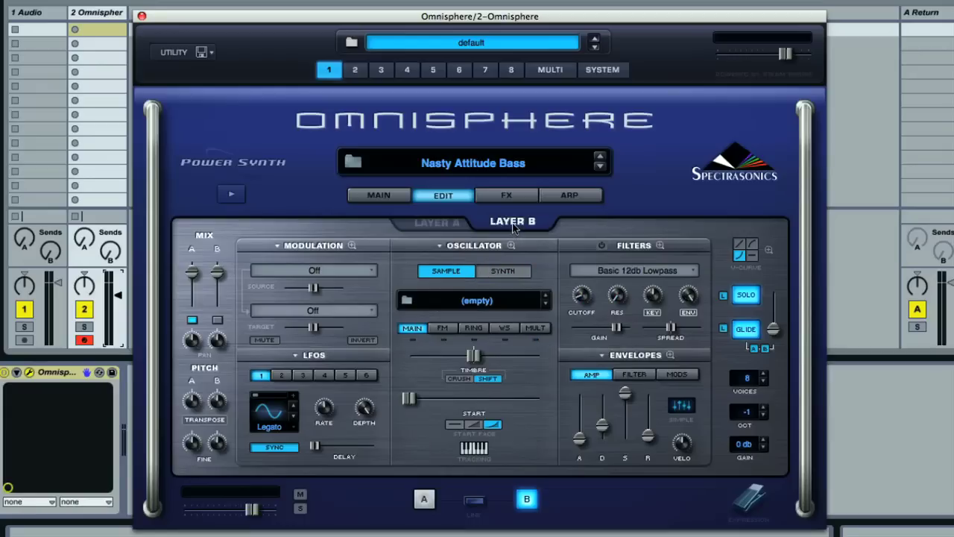
click(438, 223)
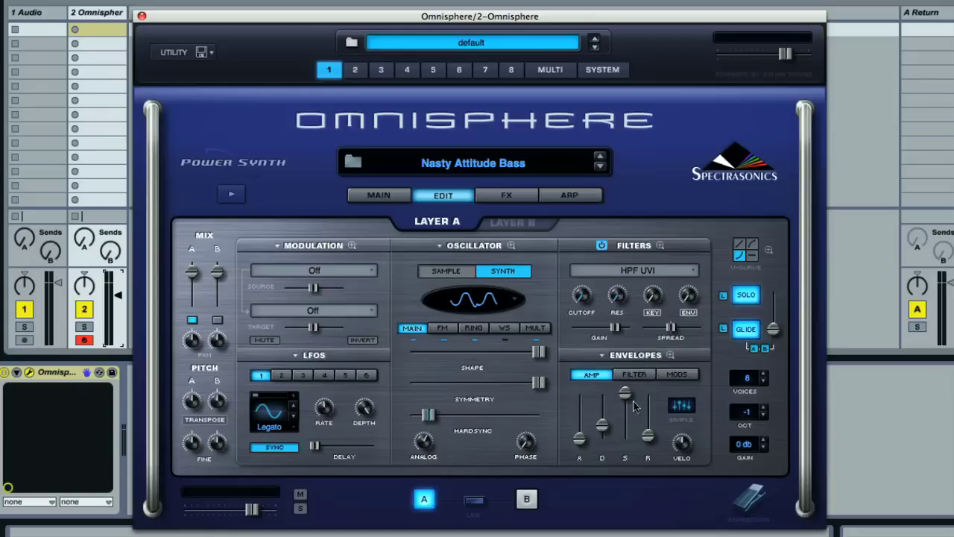
Examine the zoomed envelope and filter settings of layer A, and return to the layer's edit page
click(669, 356)
click(558, 227)
click(659, 246)
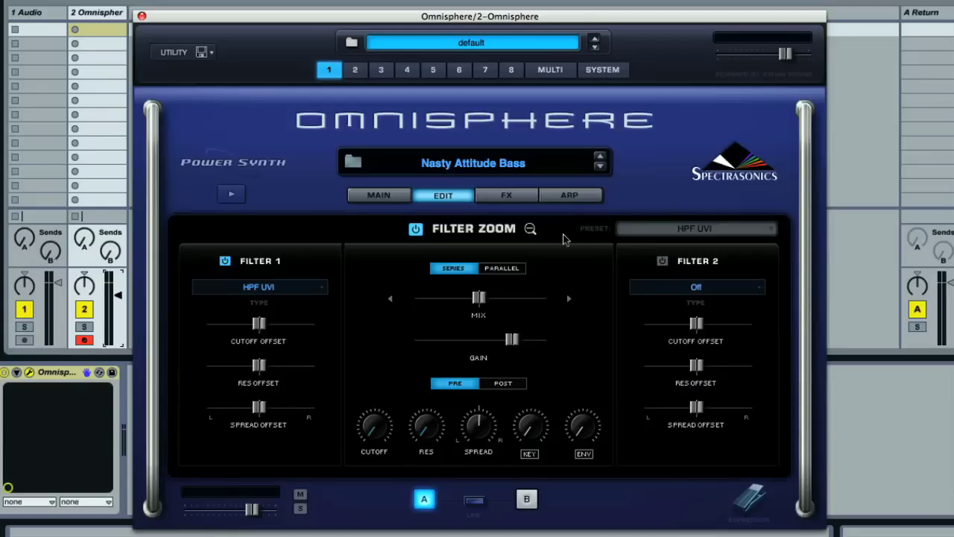
click(529, 230)
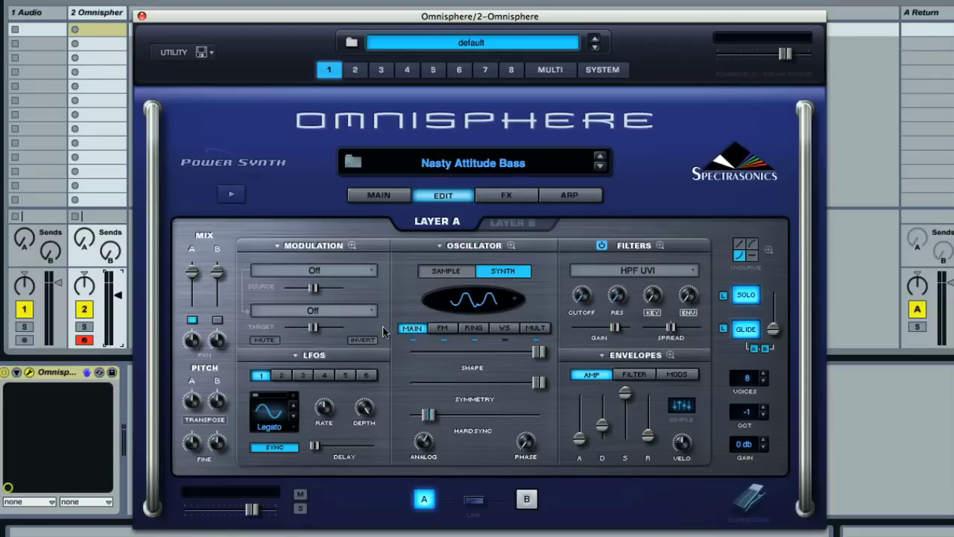
Examine the zoomed modulation matrix of layers A and B and its second page, and return to the edit page
click(352, 246)
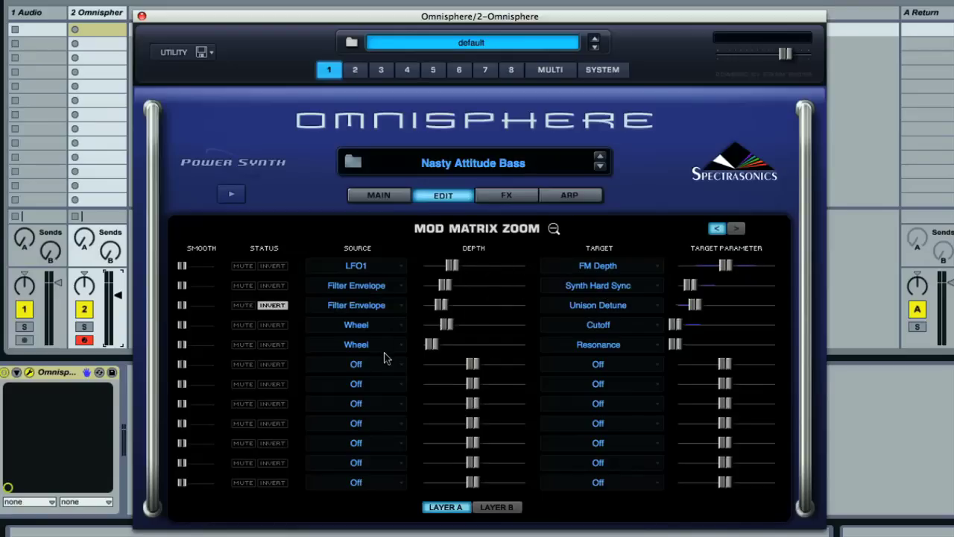
click(500, 510)
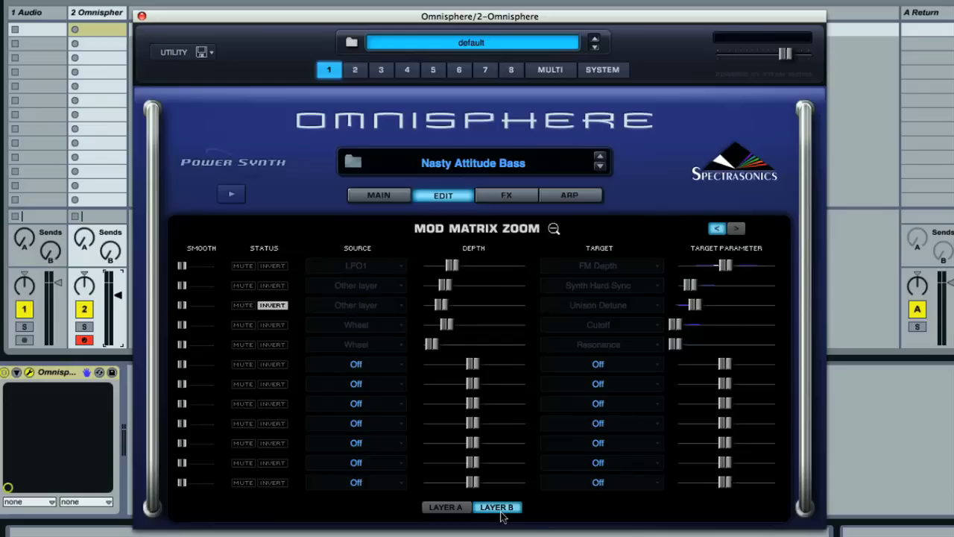
click(455, 508)
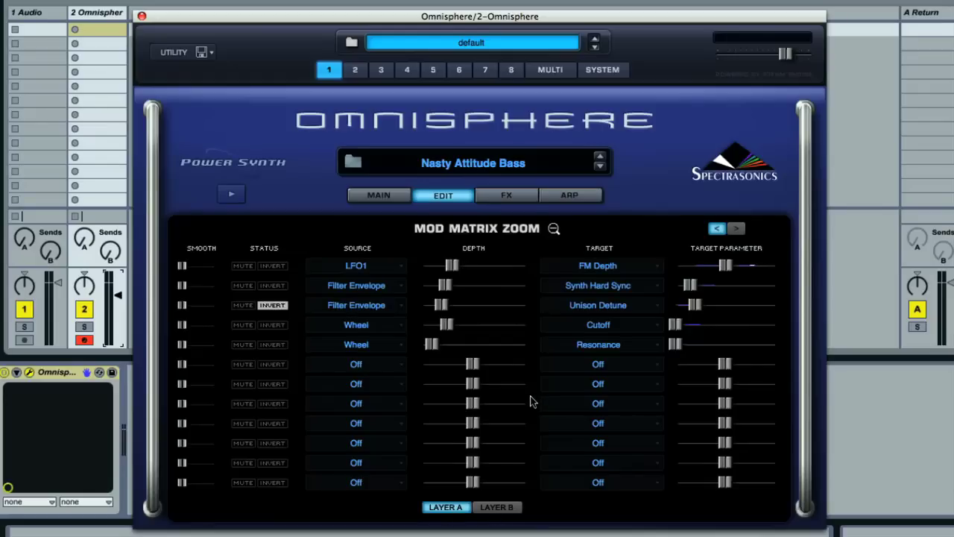
click(735, 229)
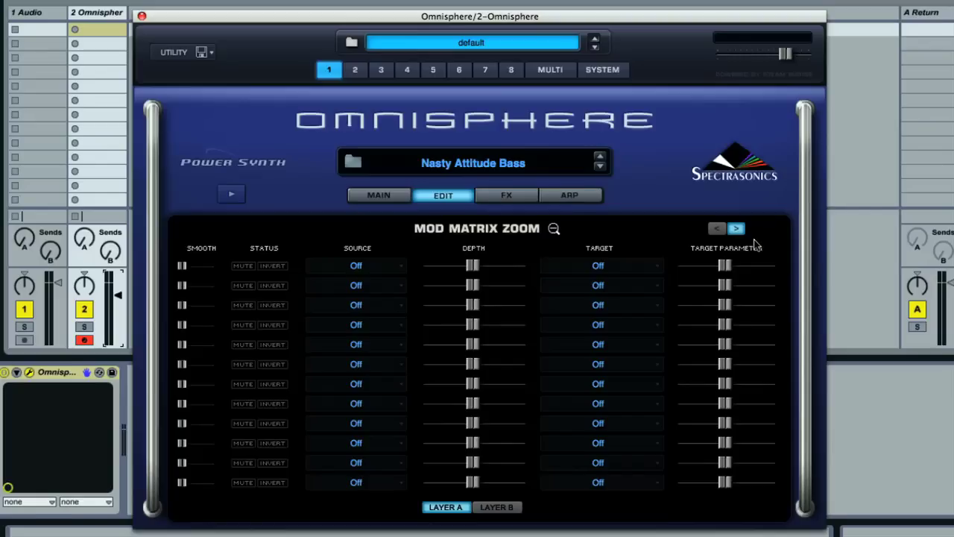
click(717, 230)
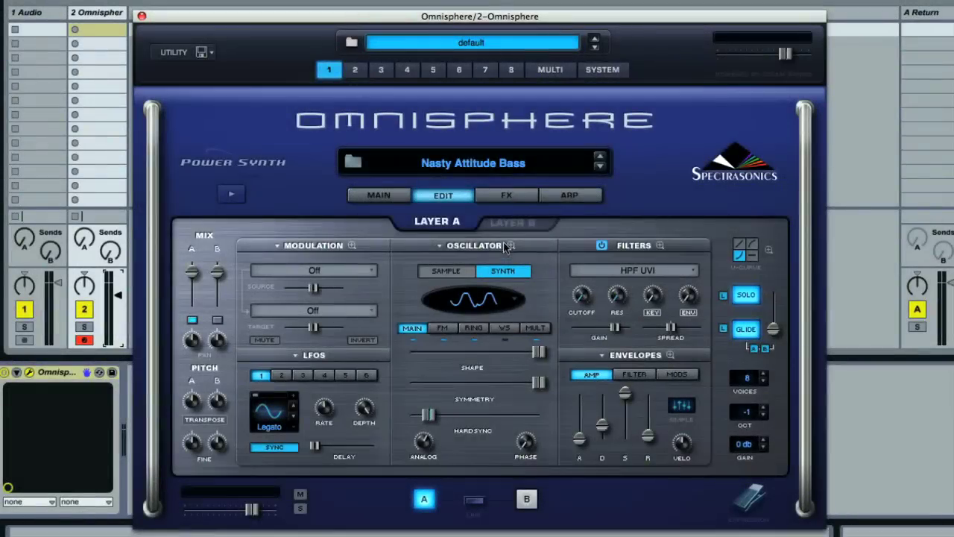
Review the patch's effects racks for layer A, layer B and the common rack
click(521, 196)
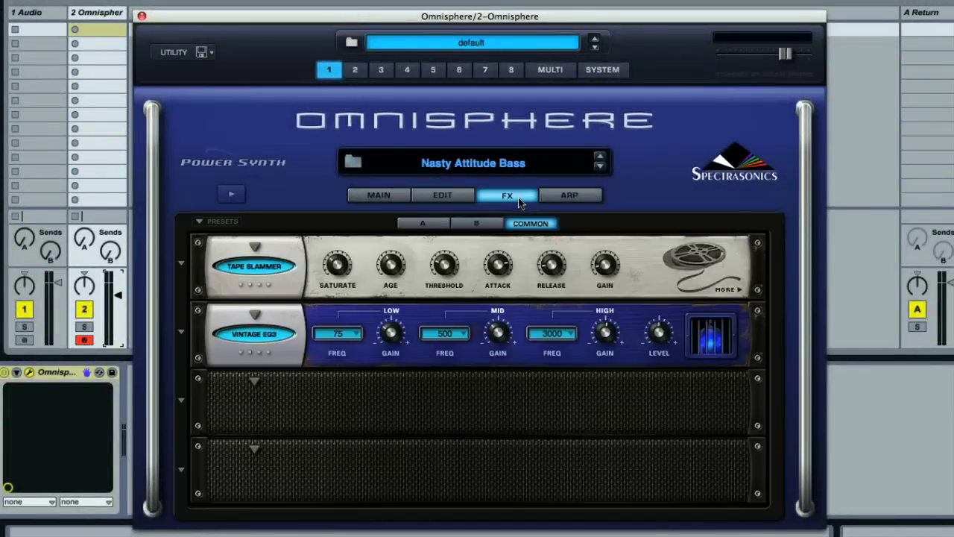
click(436, 228)
click(478, 228)
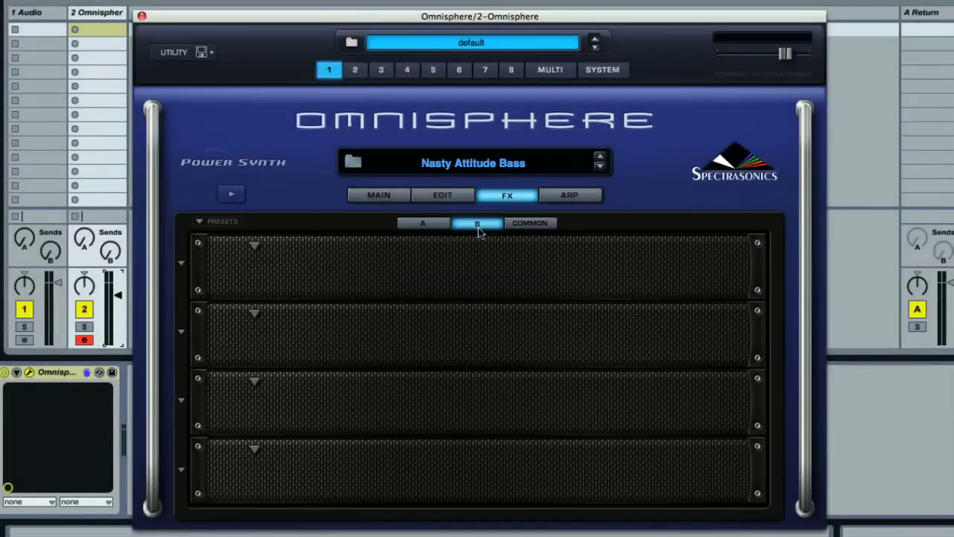
click(531, 224)
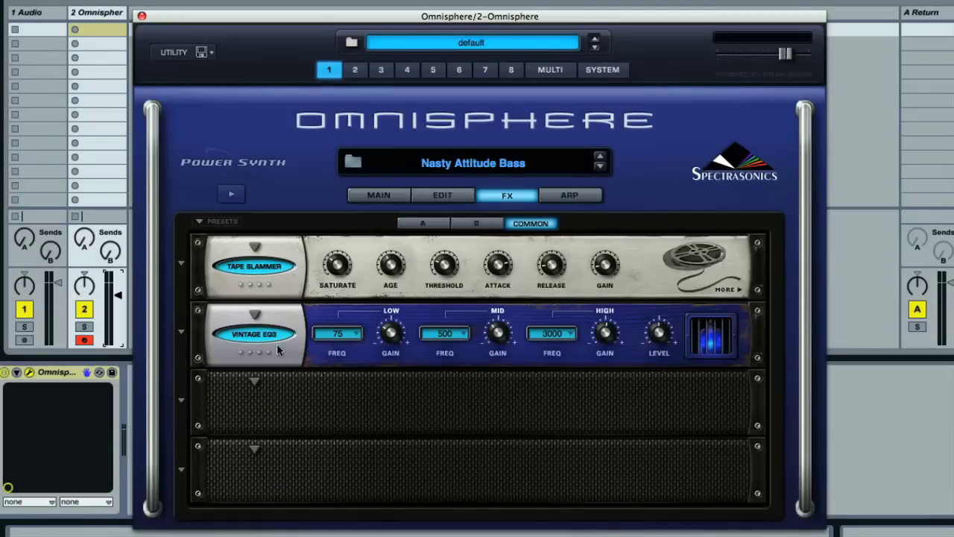
Bypass Vintage EQ3 and Tape Slammer in the common rack, and add Ultra Chorus in the third slot, toggling it off and on
click(255, 335)
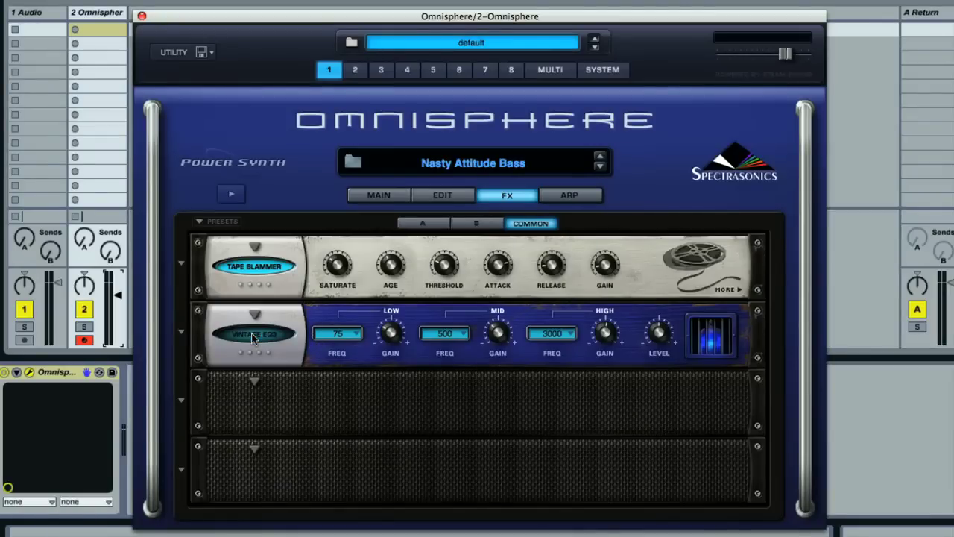
click(264, 266)
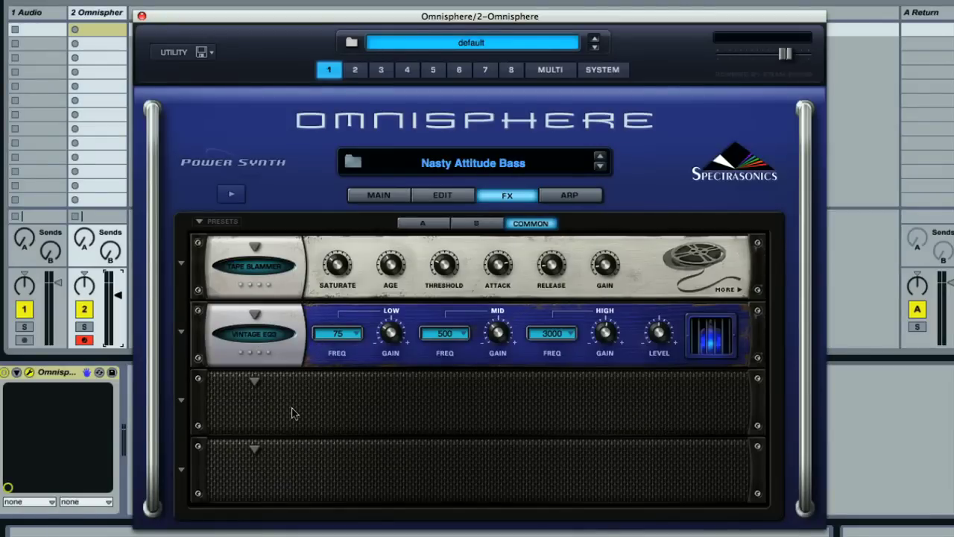
click(254, 383)
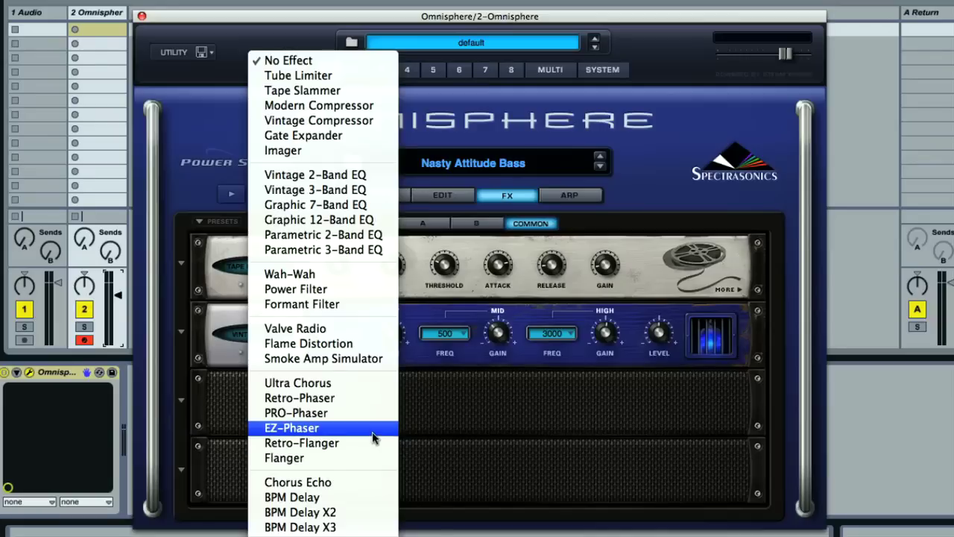
click(343, 383)
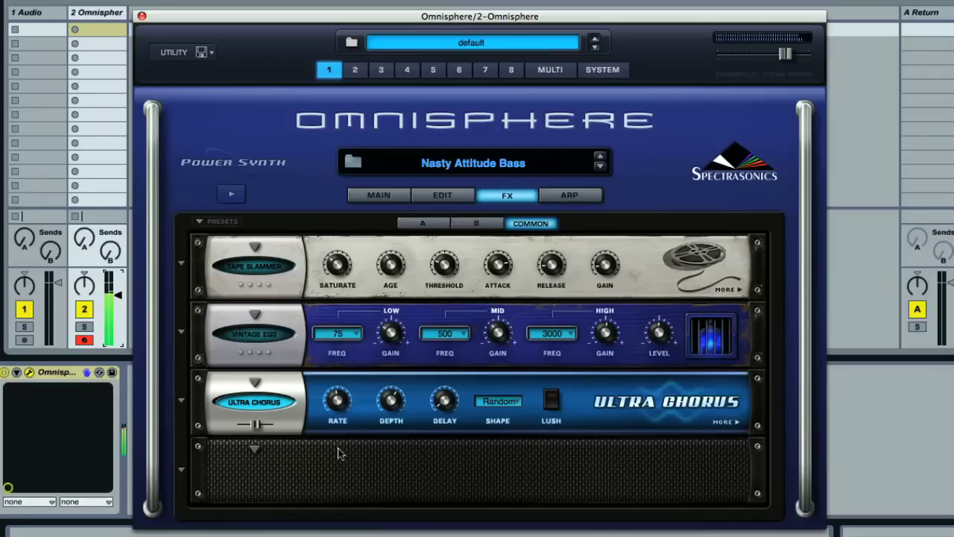
click(262, 403)
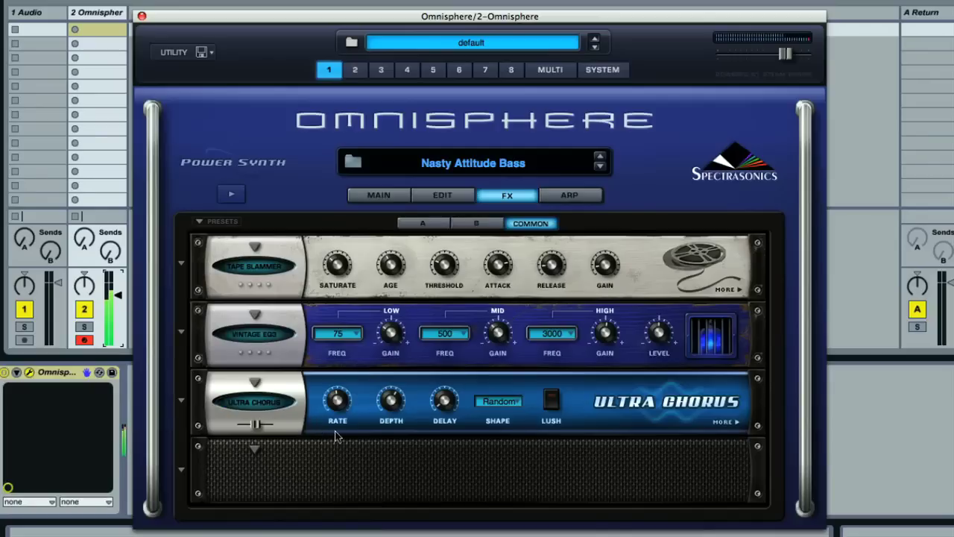
click(266, 407)
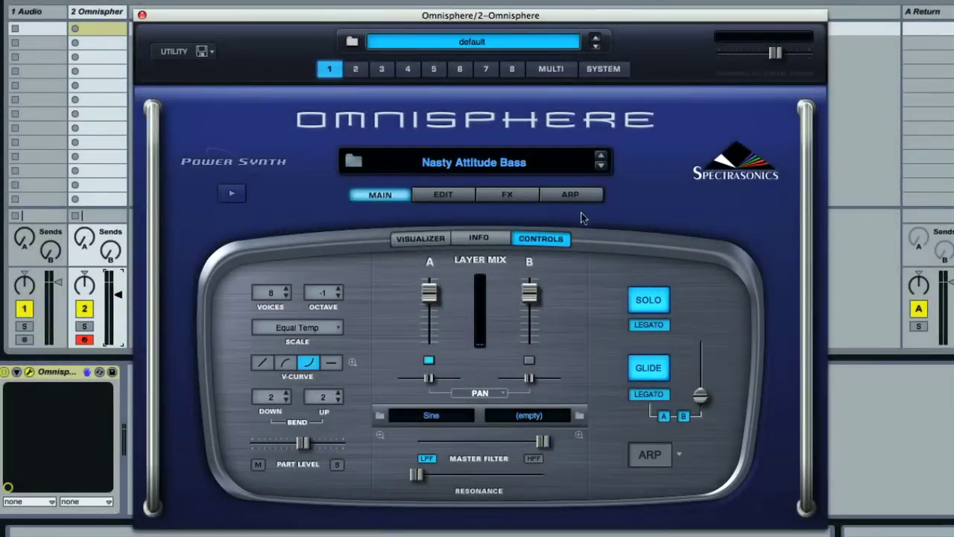
Enable the arpeggiator on its own page, and toggle it off and on from the main page
click(567, 200)
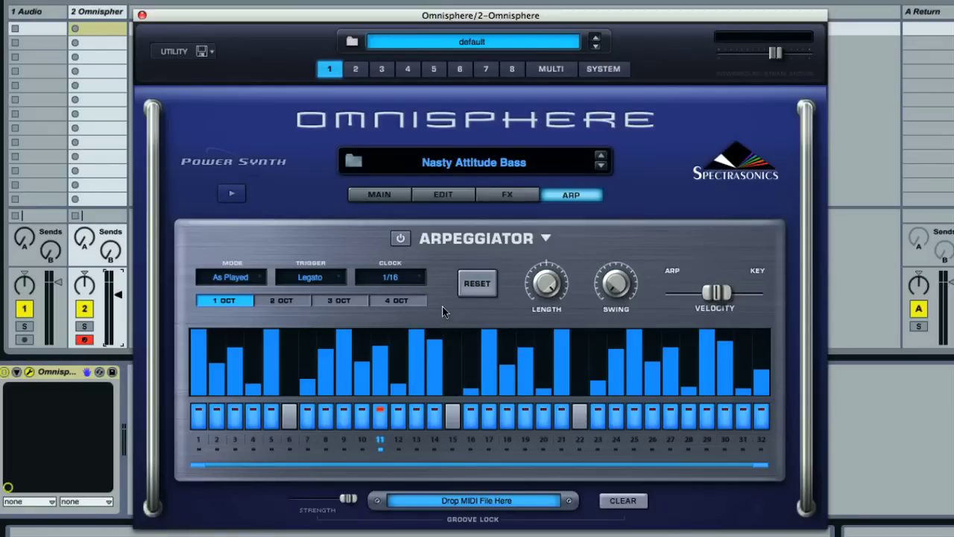
click(400, 240)
click(381, 198)
click(652, 456)
click(653, 457)
Toggle the arpeggiator off and on again, and load its 32nd trick preset from the main page
click(678, 456)
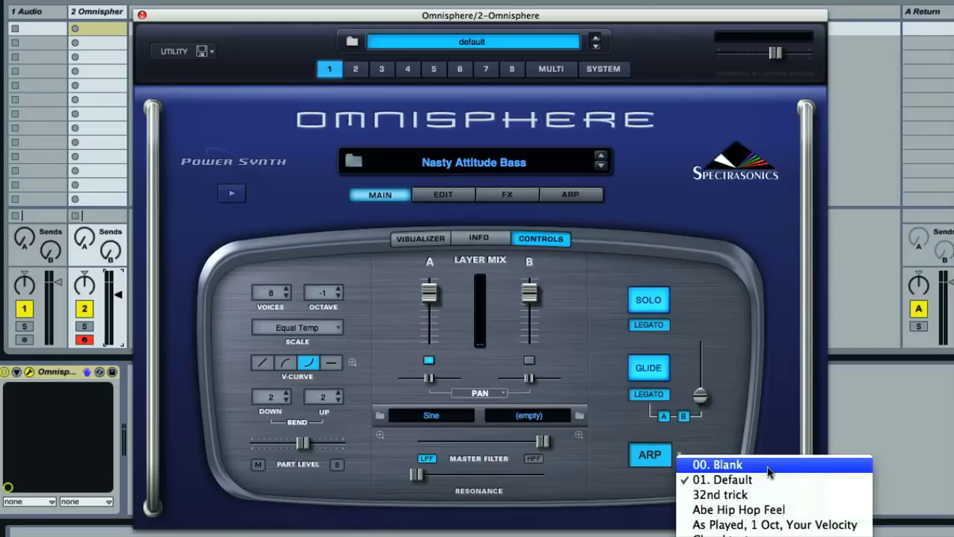
click(678, 454)
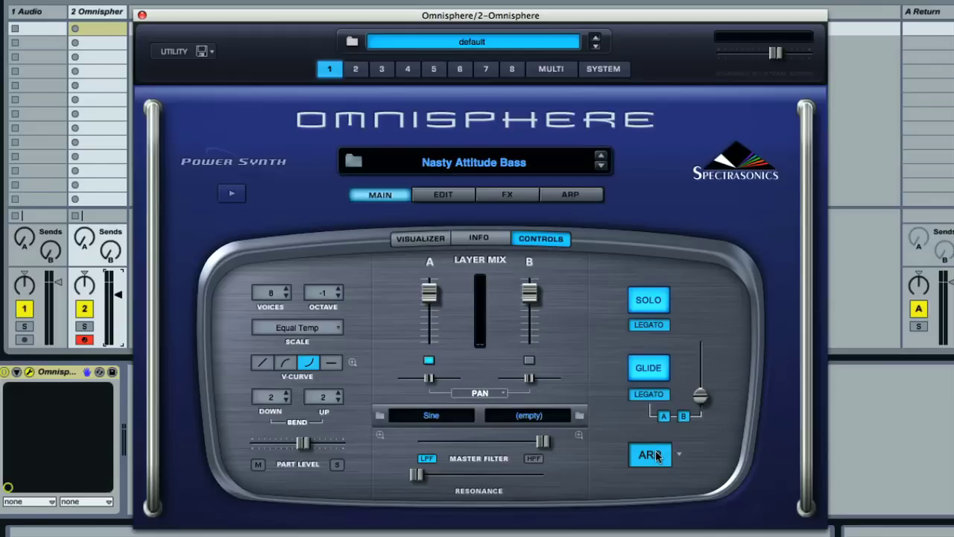
click(657, 455)
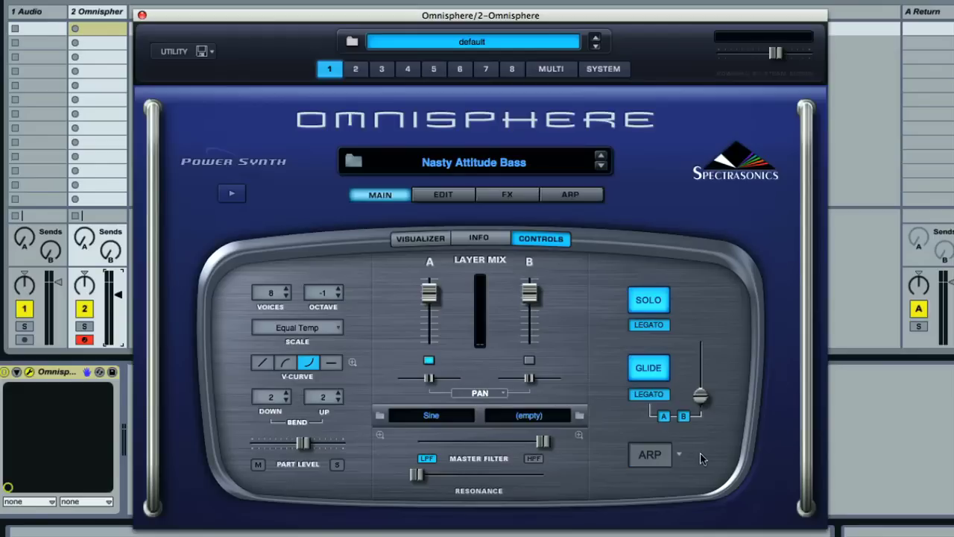
click(647, 455)
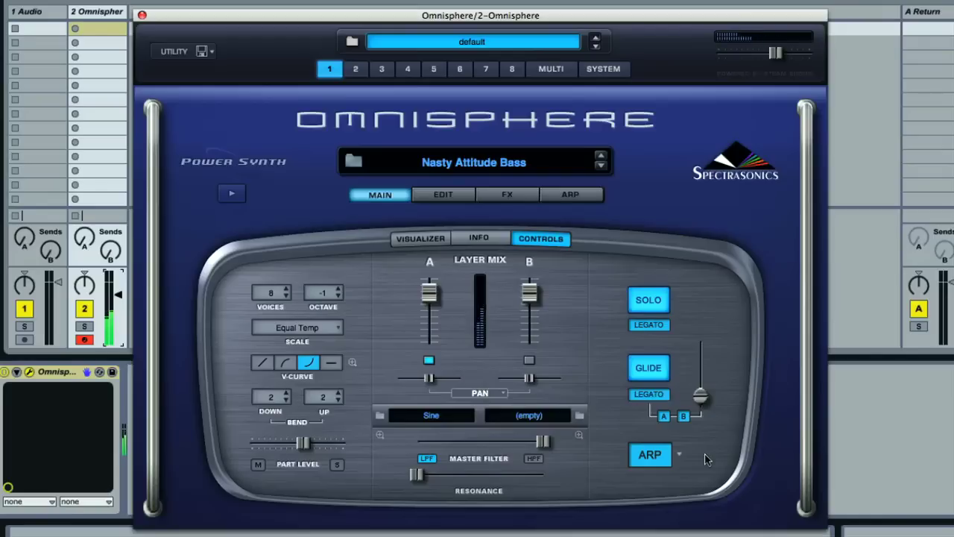
click(678, 455)
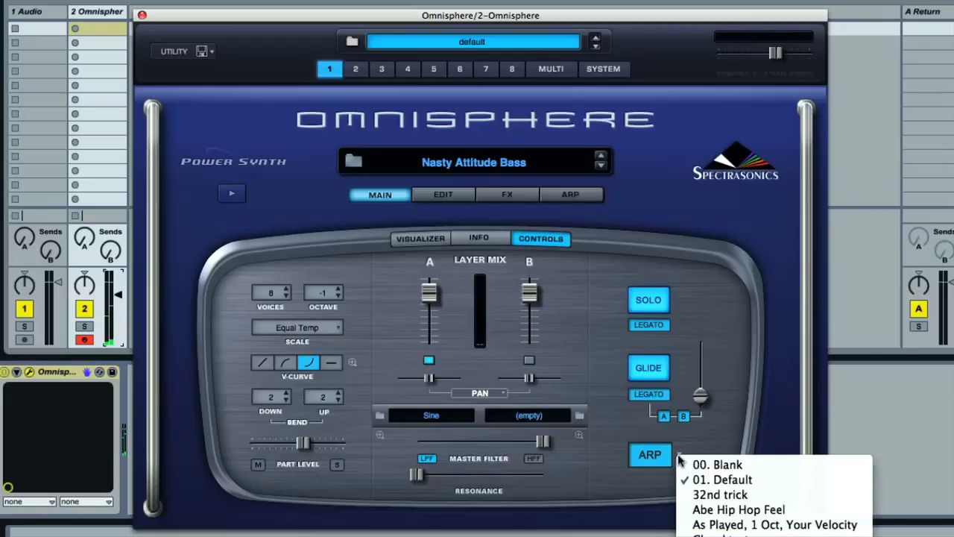
click(746, 494)
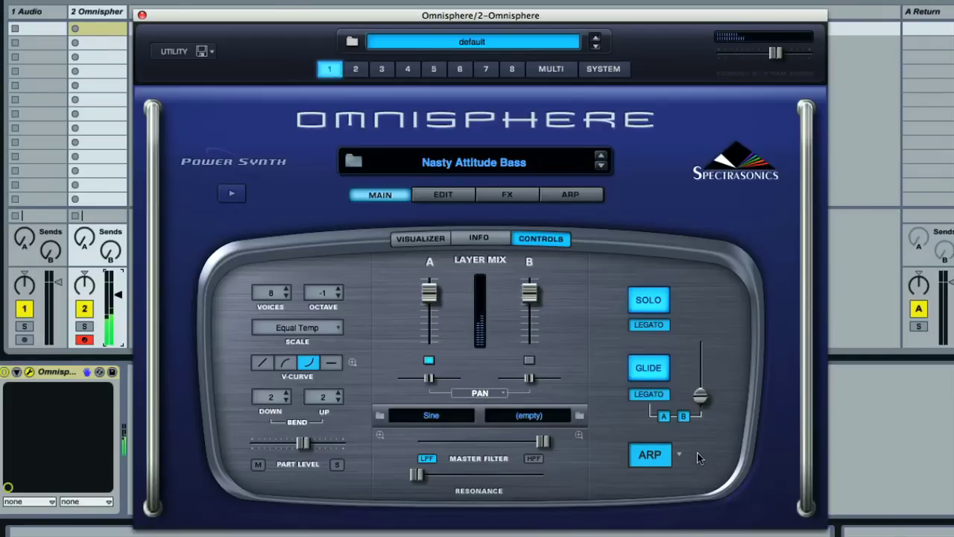
Load the Lone Arranger preset on the arpeggiator page
click(575, 195)
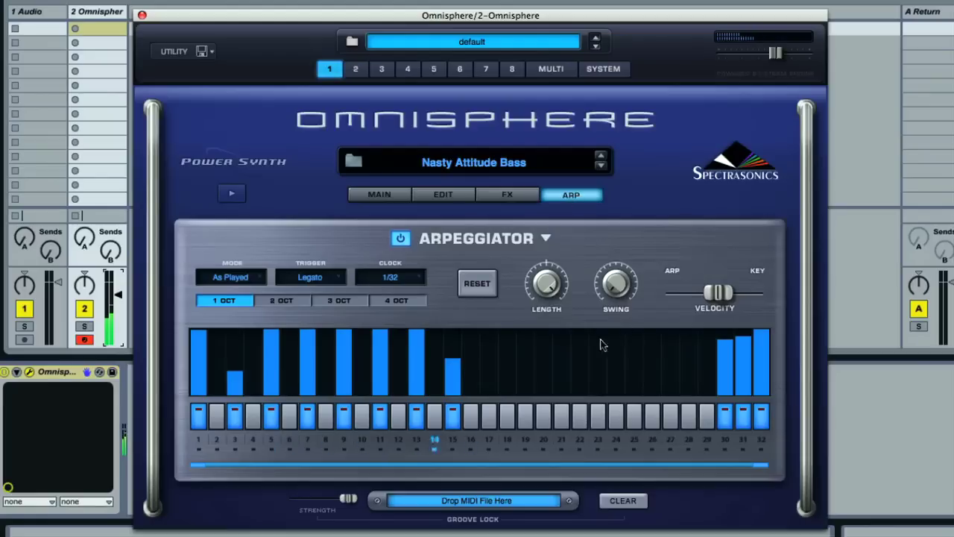
click(545, 237)
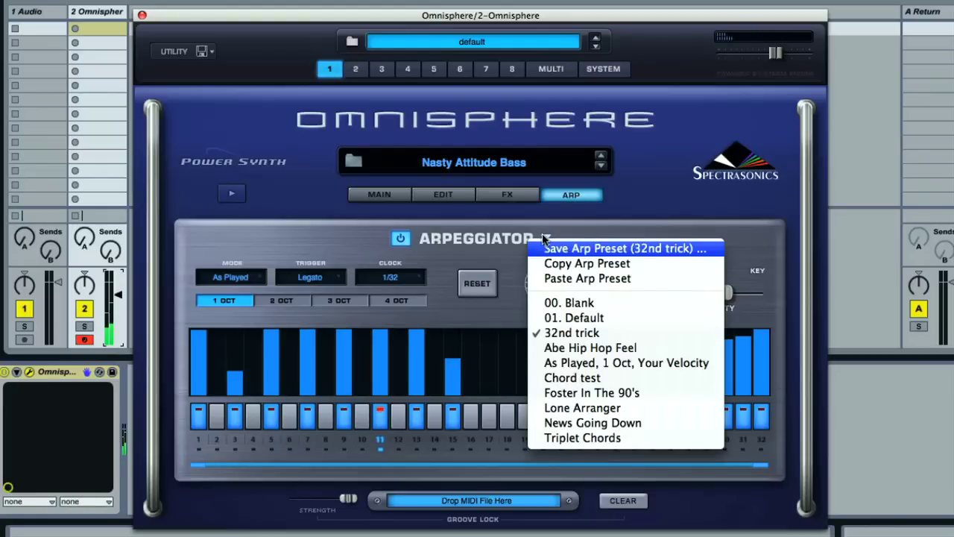
click(625, 410)
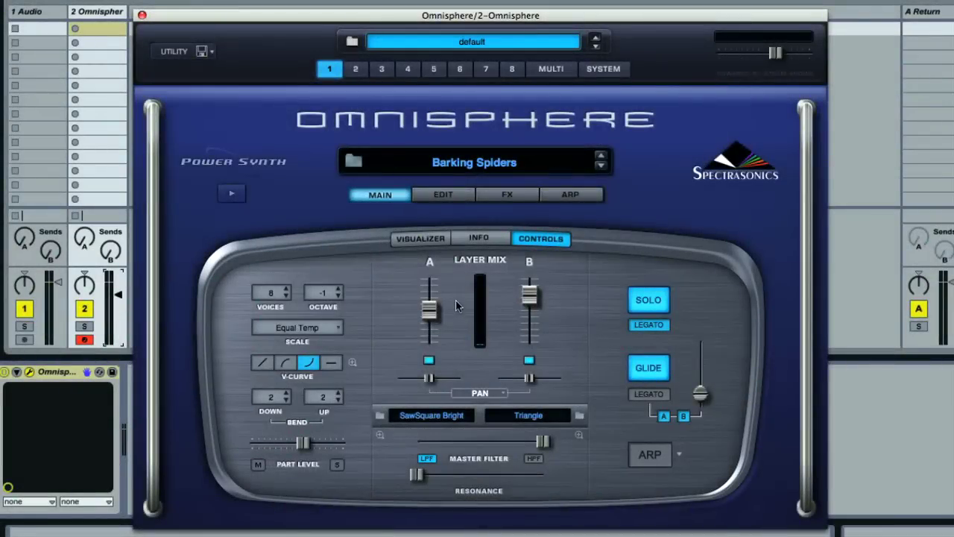
View the Barking Spiders sound in the visualizer, alternating between the analyzer and scope displays and ending on the analyzer
click(416, 240)
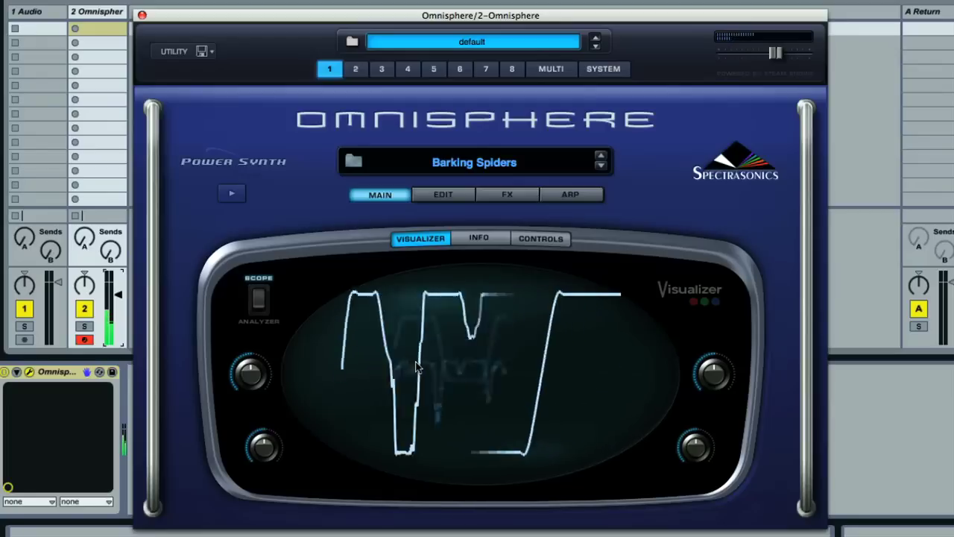
click(259, 299)
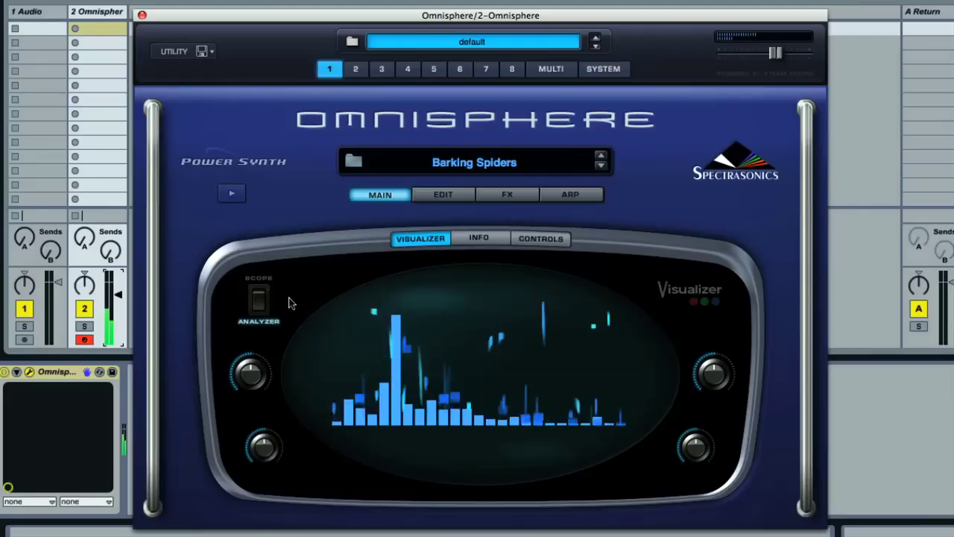
click(258, 298)
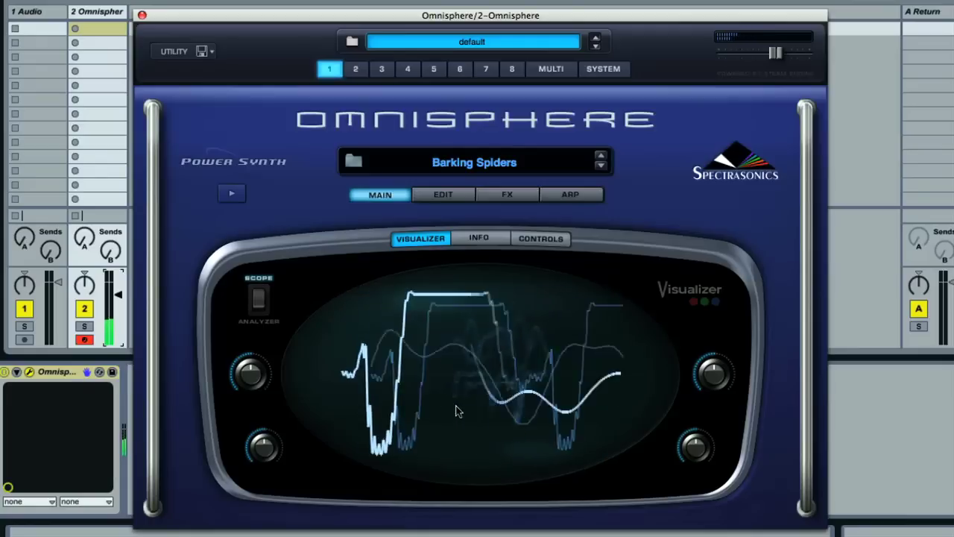
click(258, 298)
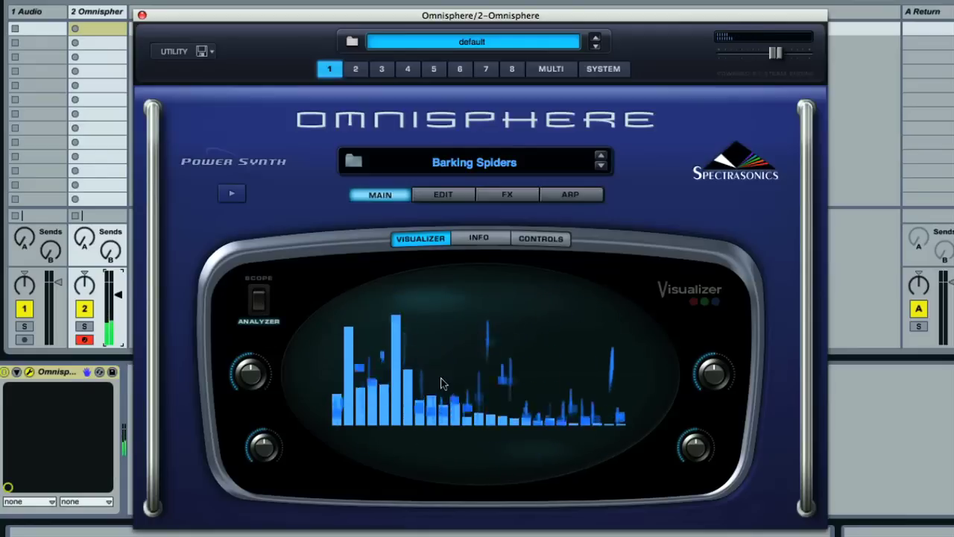